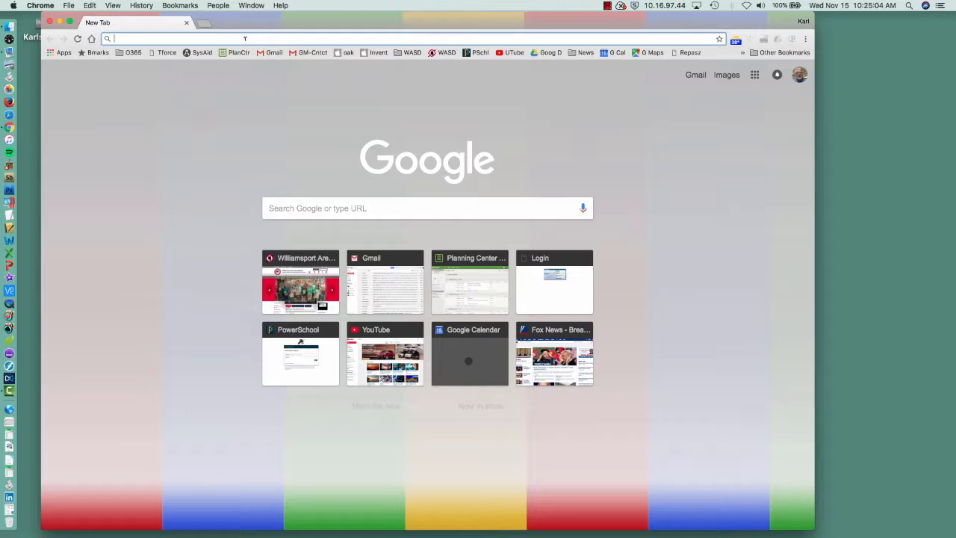
- Go to weather.weatherbug.com and look up the location for ZIP code 17701
type("weather.weatherbug.com")
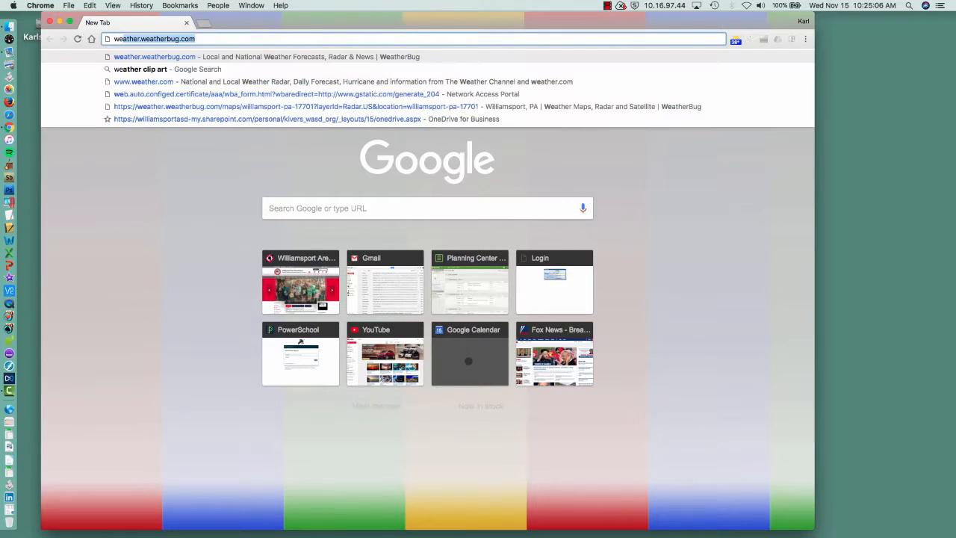
key("Right")
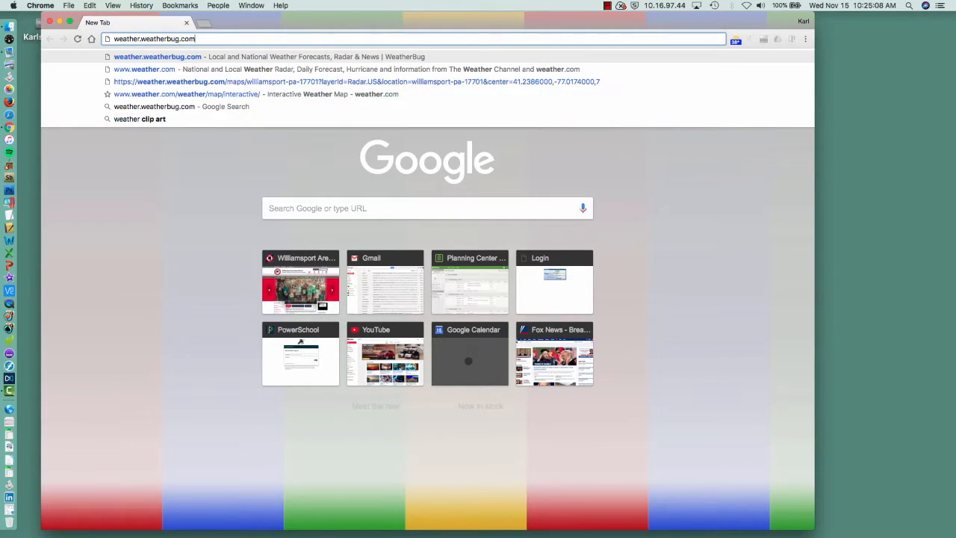
key("Return")
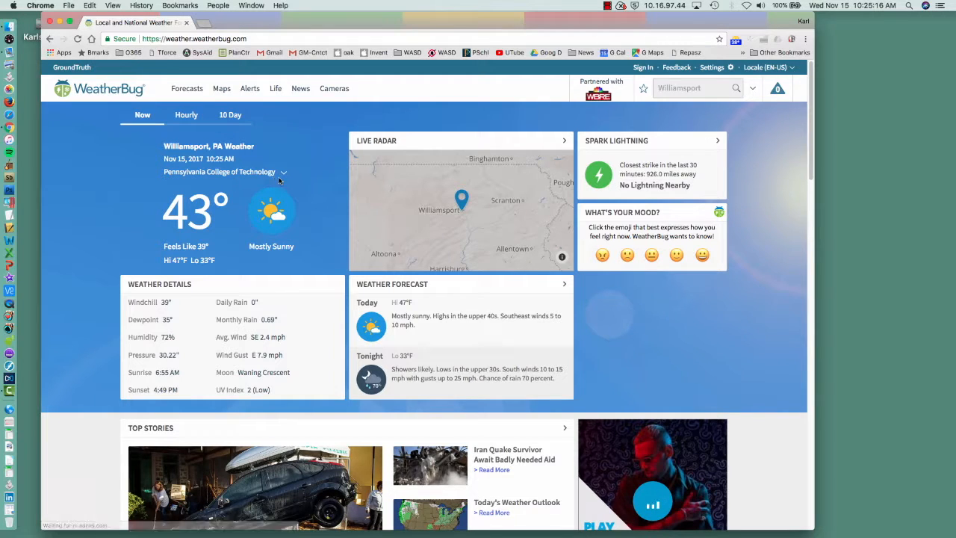
left_click(689, 87)
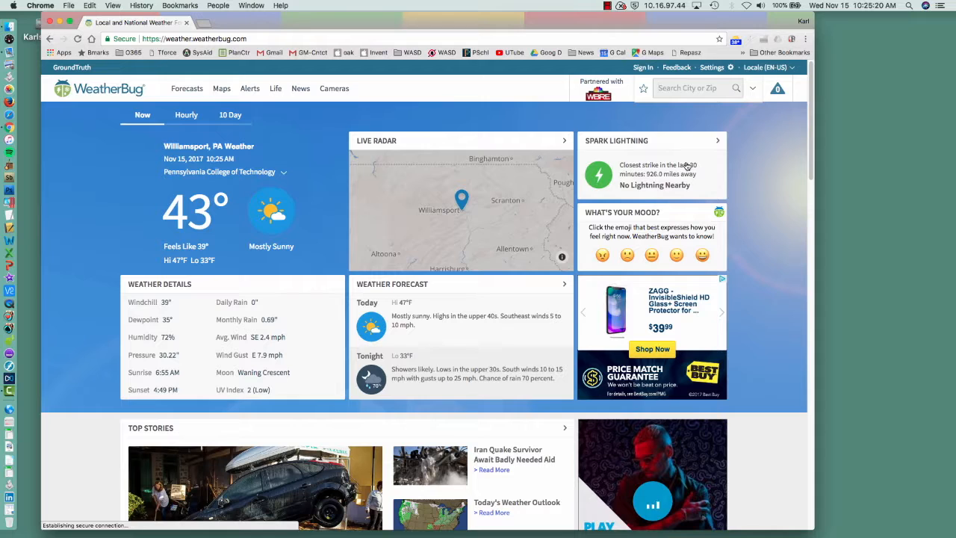
type("17701")
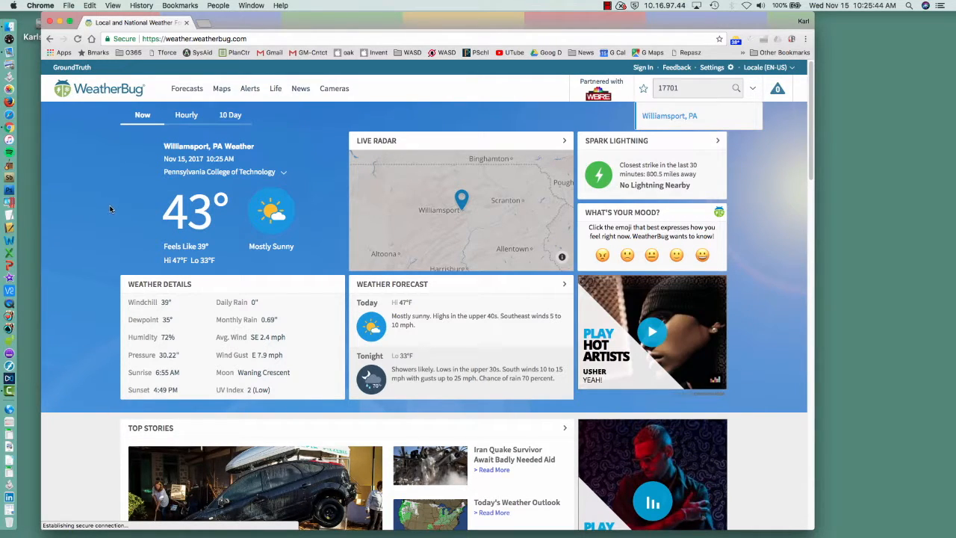
- Capture a screenshot of the area covering the current temperature, weather details, live radar and weather forecast
key("super+shift+4")
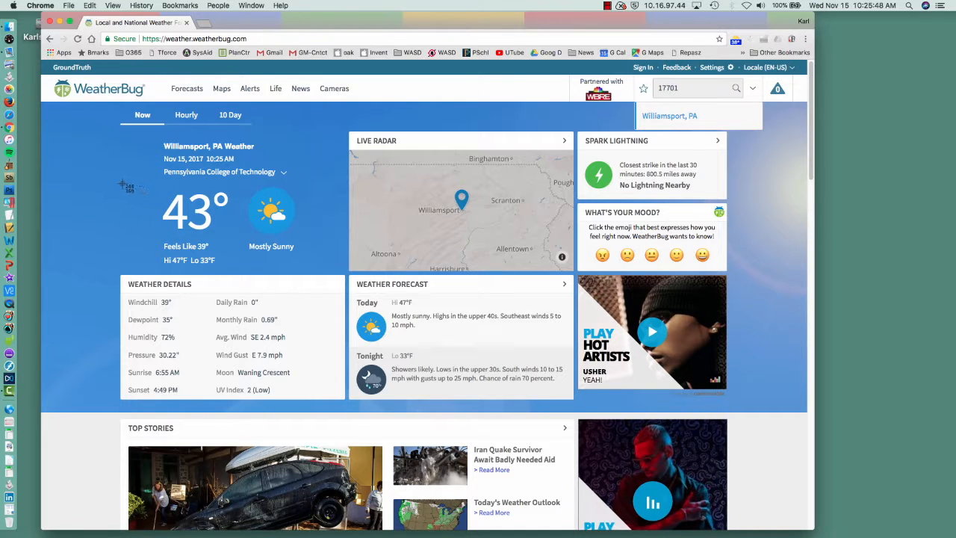
left_click_drag(119, 184, 575, 394)
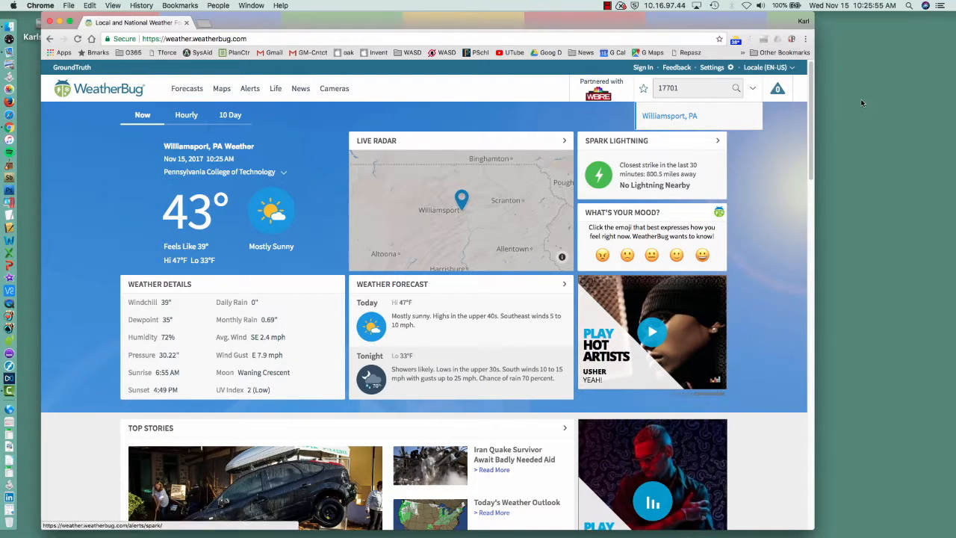
left_click(890, 59)
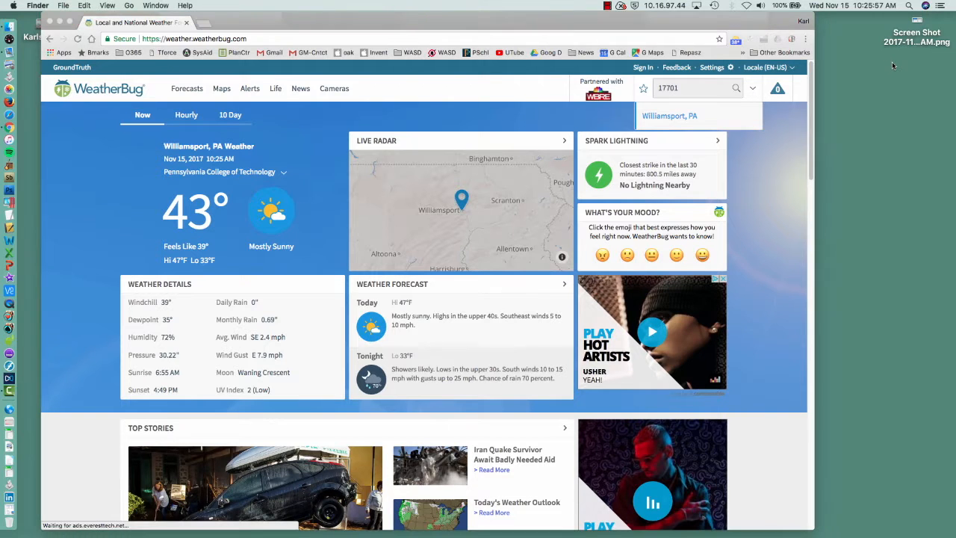
- Open the live radar map, show the wider northeastern region, and capture a screenshot of the map area without the overlay options
left_click(418, 200)
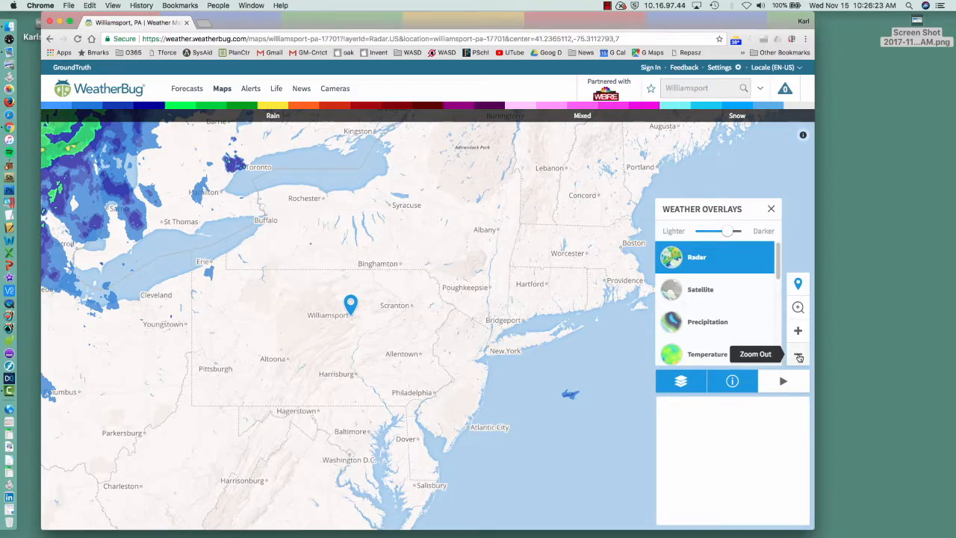
left_click(798, 355)
left_click(798, 356)
mouse_move(444, 236)
left_mouse_down()
mouse_move(518, 301)
mouse_move(494, 293)
mouse_move(479, 273)
left_mouse_up()
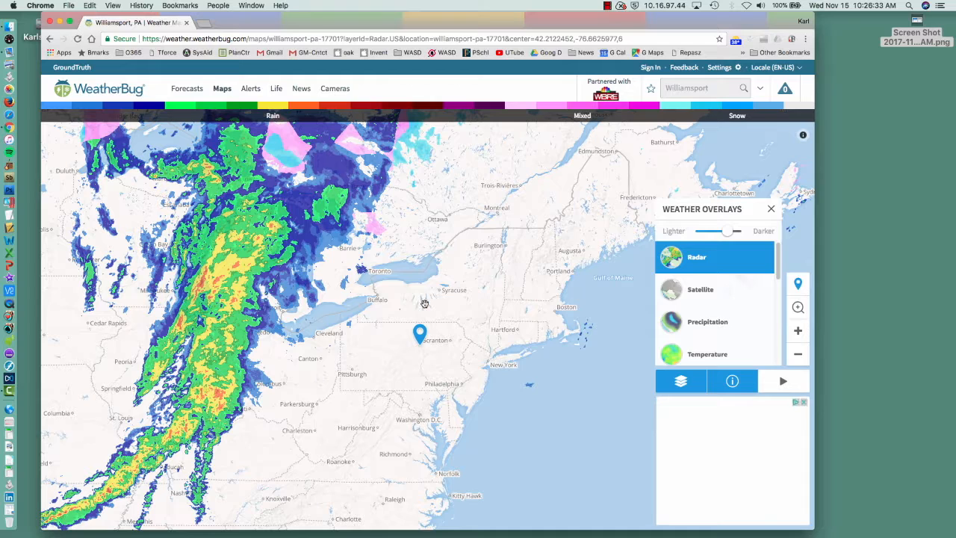
key("super+shift+4")
mouse_move(46, 124)
left_mouse_down()
mouse_move(251, 286)
mouse_move(655, 528)
left_mouse_up()
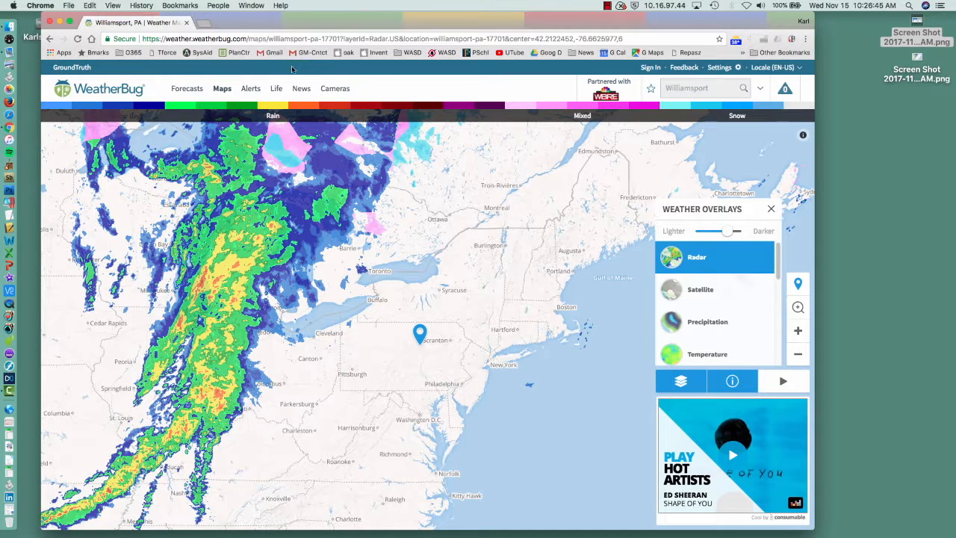
- Go to pixlr.com and launch the Pixlr Editor web app
left_click(208, 39)
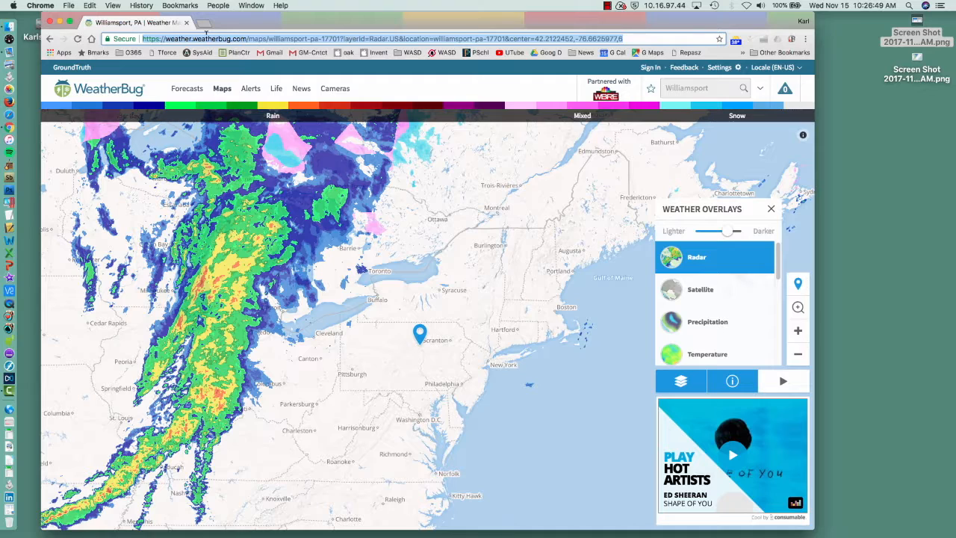
type("pixlr.com")
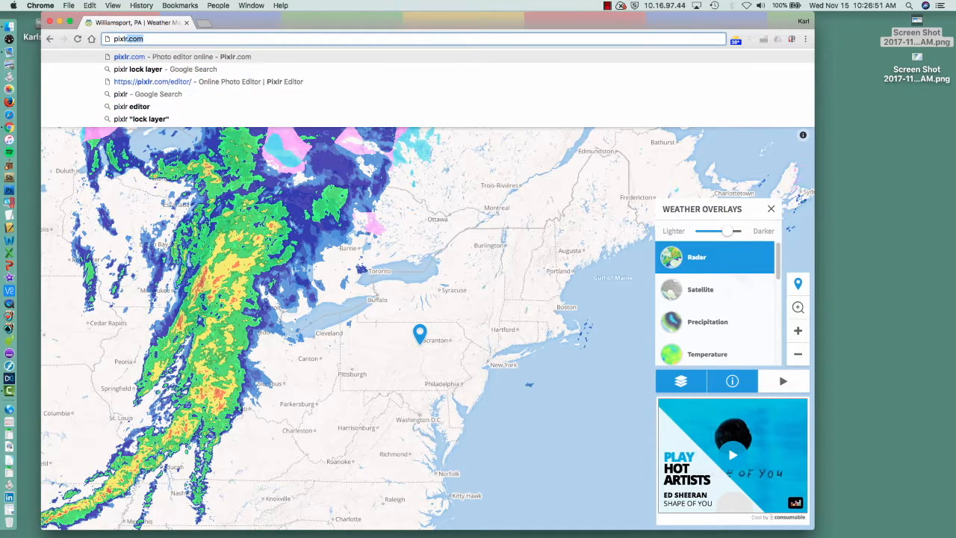
key("Return")
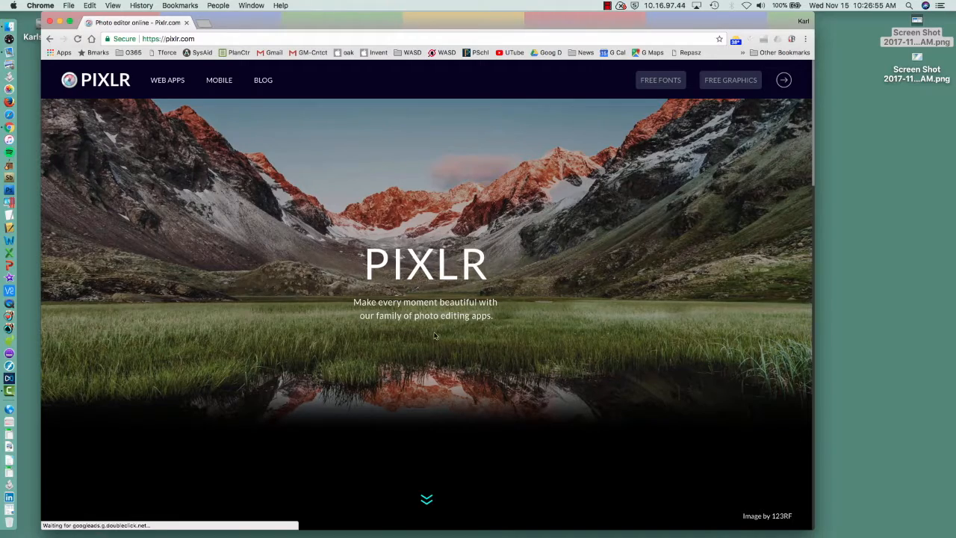
left_click(426, 499)
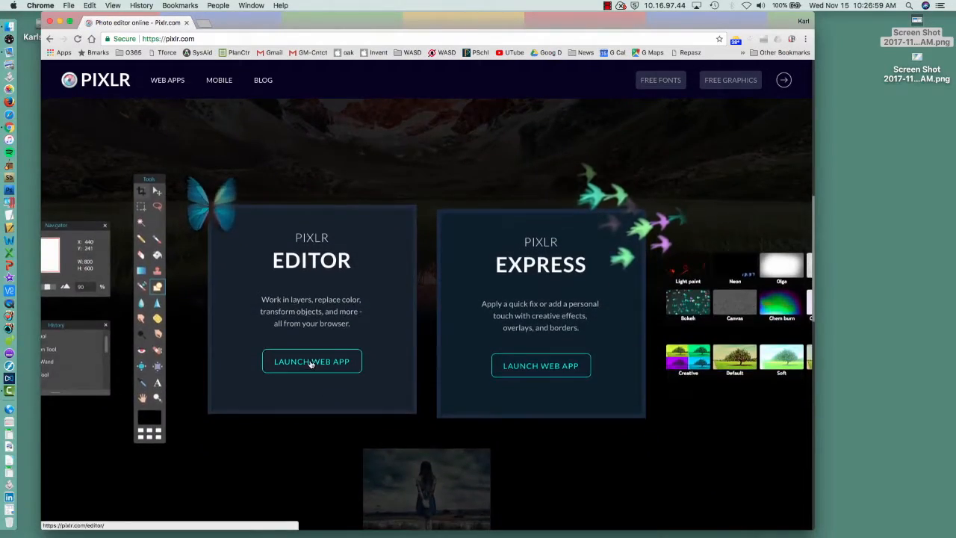
left_click(312, 362)
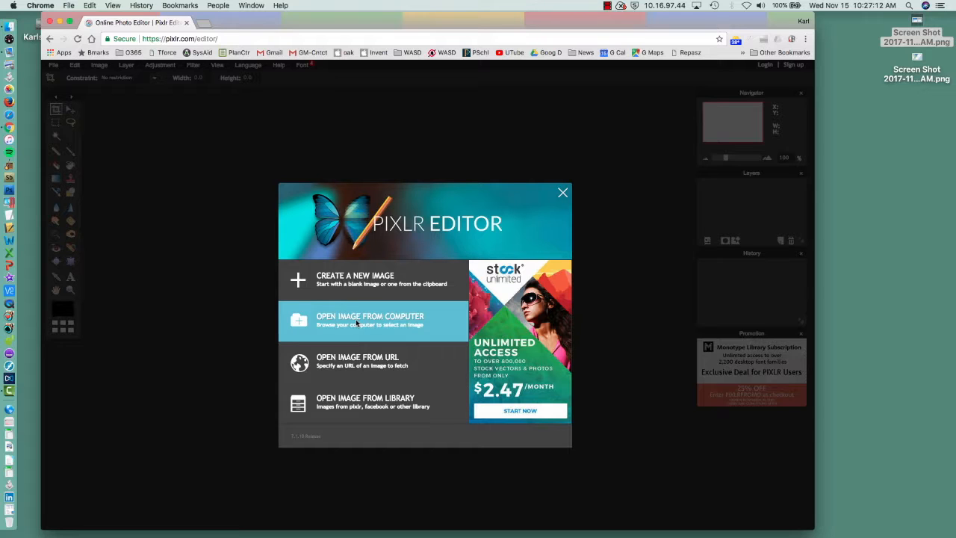
- Open the image weather template.pxd from the computer's Weather template folder
left_click(355, 319)
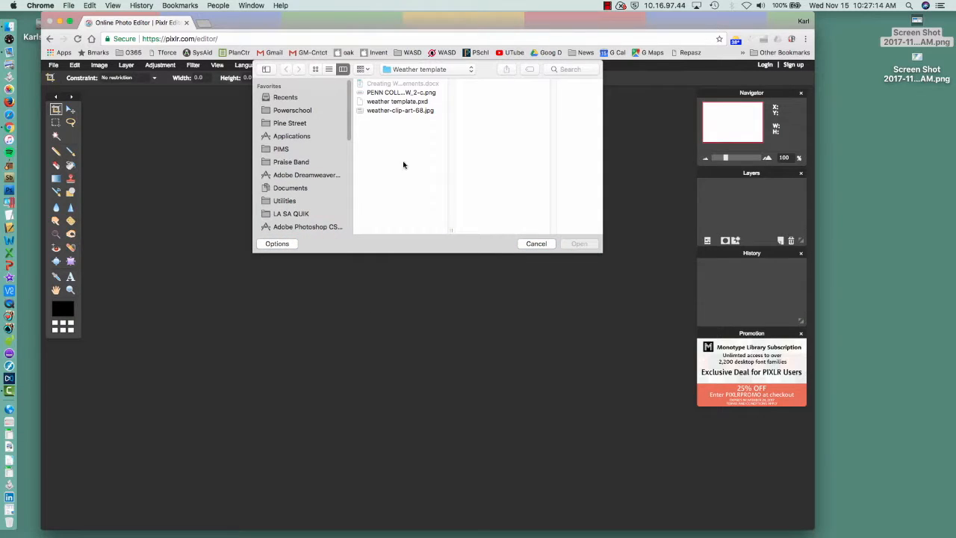
left_click(433, 70)
left_click(433, 70)
left_click(410, 104)
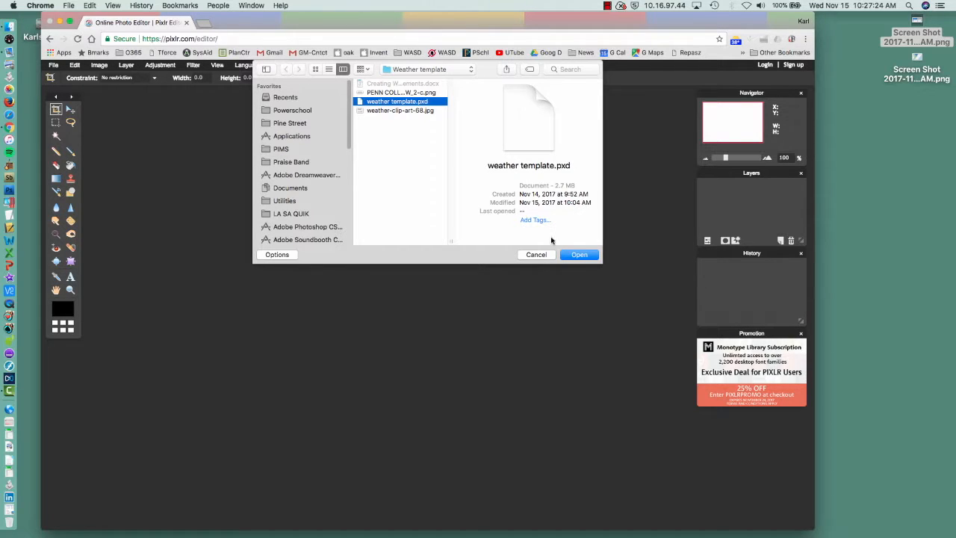
left_click(580, 256)
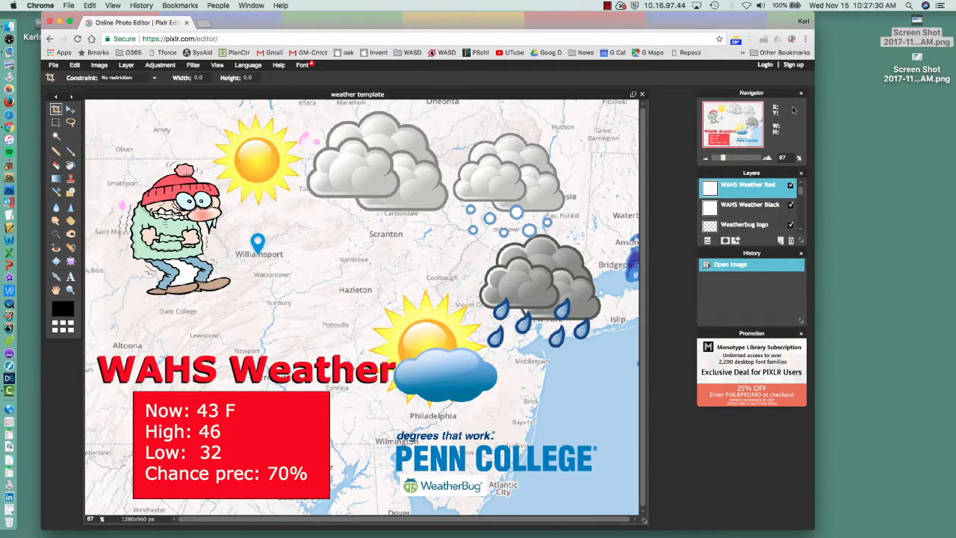
- Close the Navigator, History and Promotion panels, and move and enlarge the Layers panel so all template layers show
left_click(801, 94)
left_click_drag(782, 177, 775, 103)
left_click(801, 253)
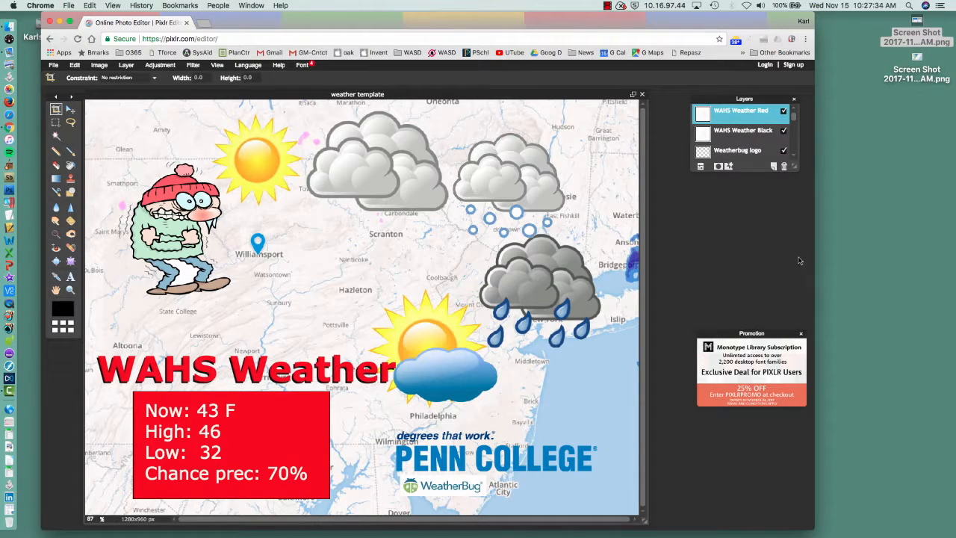
left_click(801, 334)
left_click_drag(794, 168, 795, 399)
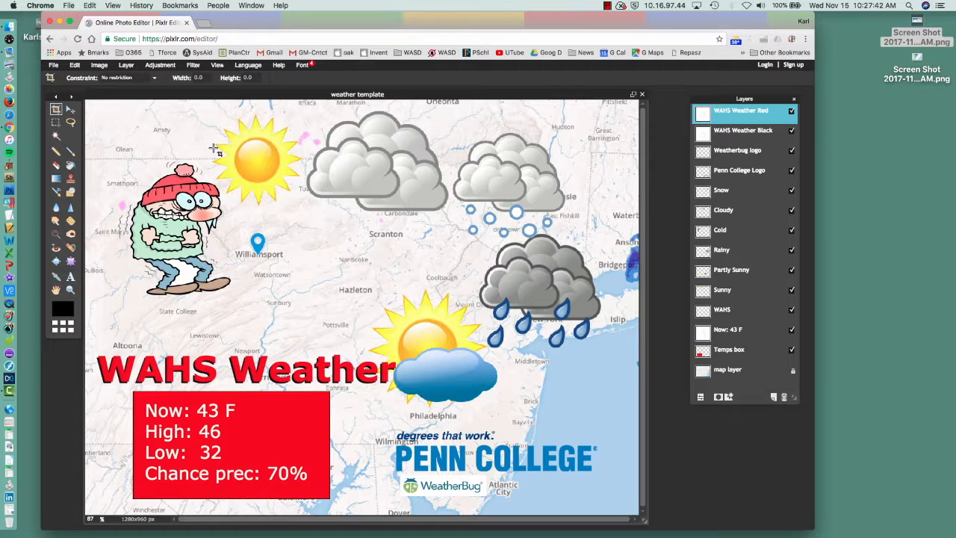
- Select the template's map layer and open the radar map screenshot ending in "35 AM.png" from the Desktop
left_click(729, 371)
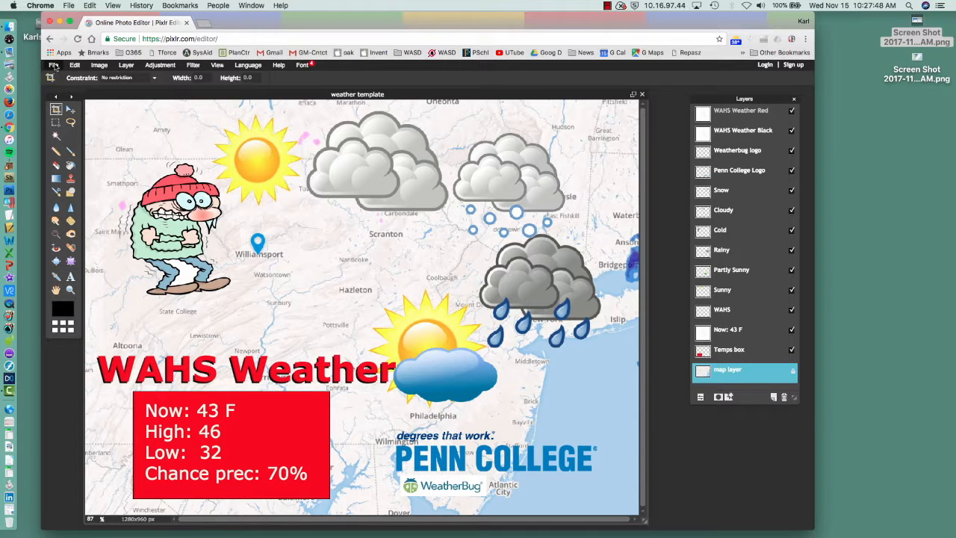
left_click(53, 66)
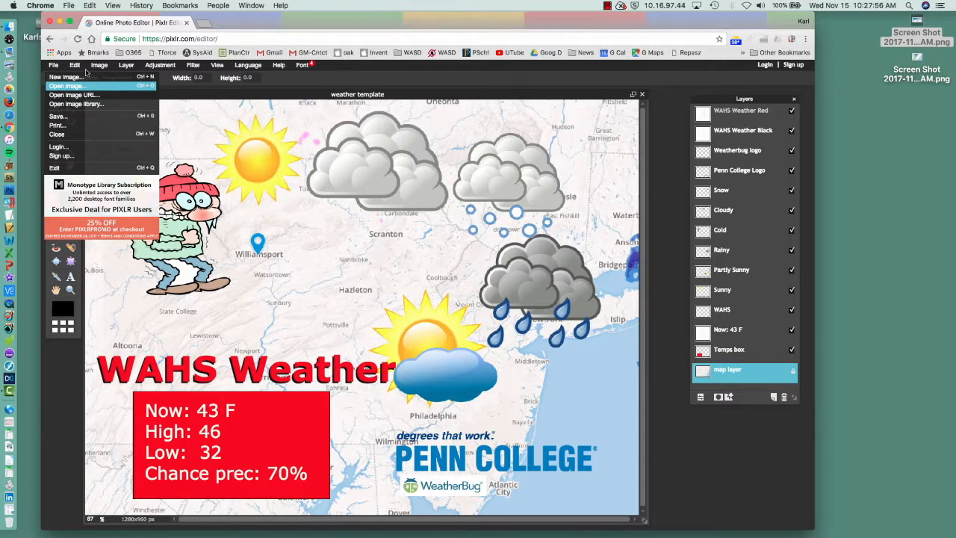
left_click(89, 6)
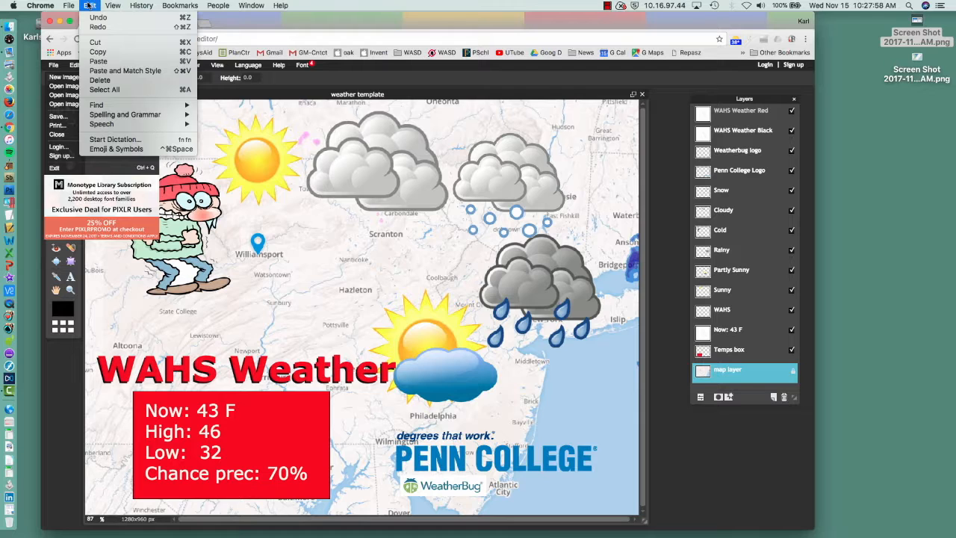
left_click(89, 6)
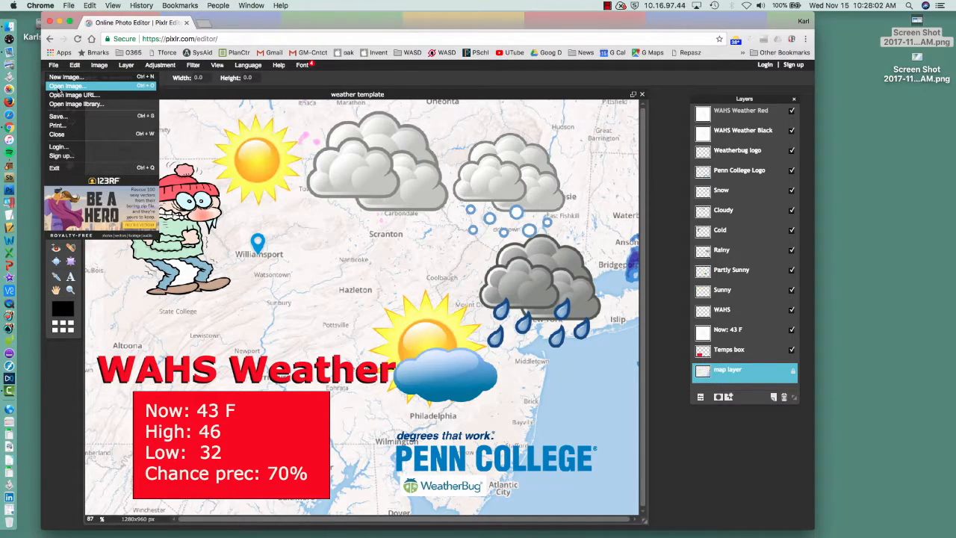
left_click(59, 87)
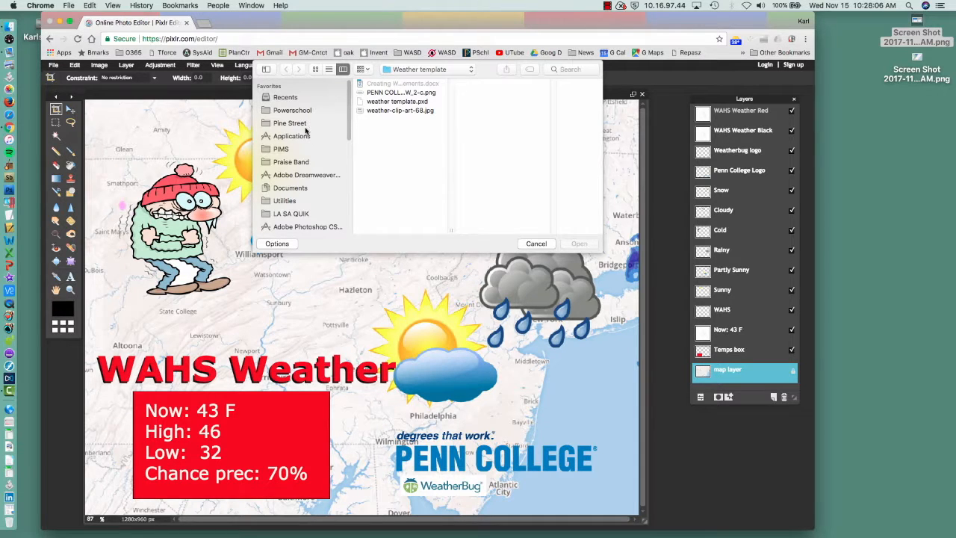
key("super+d")
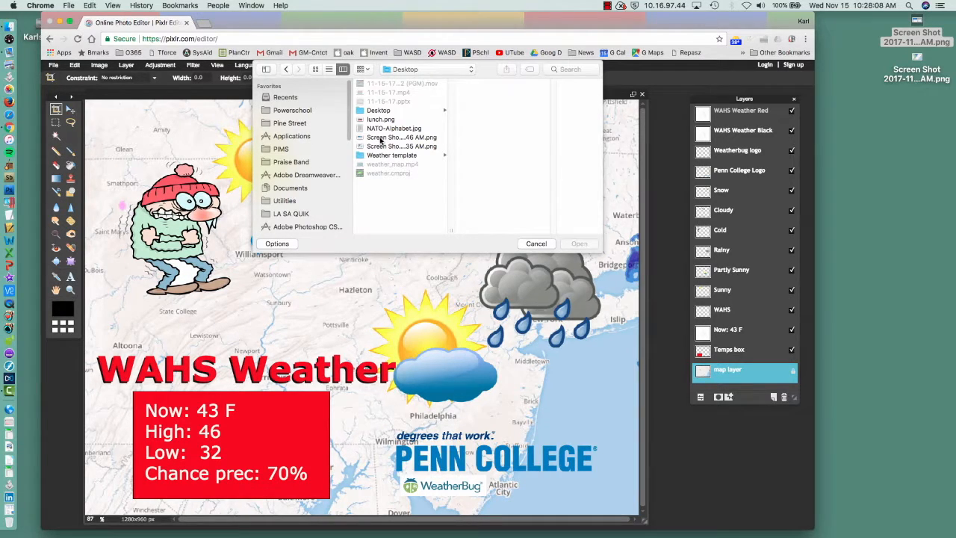
left_click(380, 140)
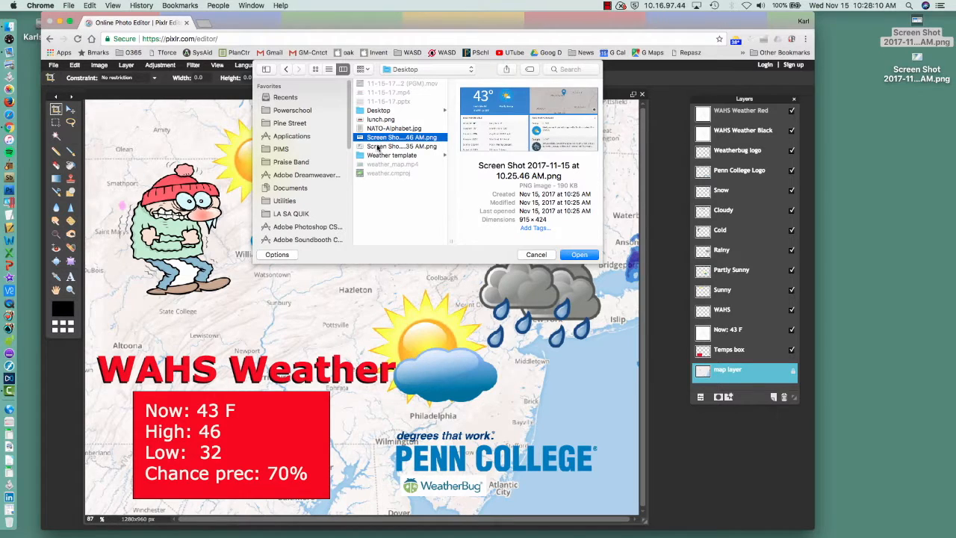
left_click(379, 147)
left_click(581, 254)
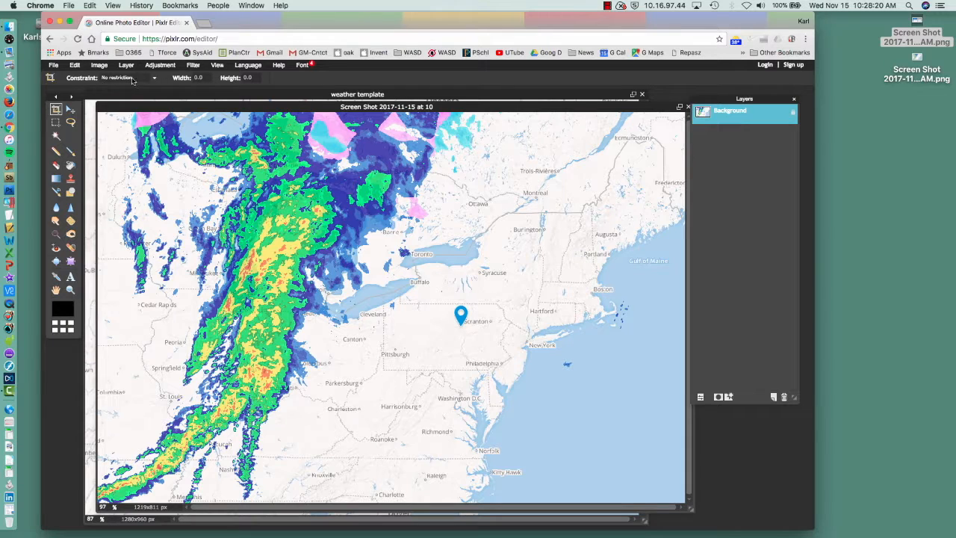
- Set the Crop tool's constraint to Output size with a width of 1280 and a height of 960
left_click(144, 79)
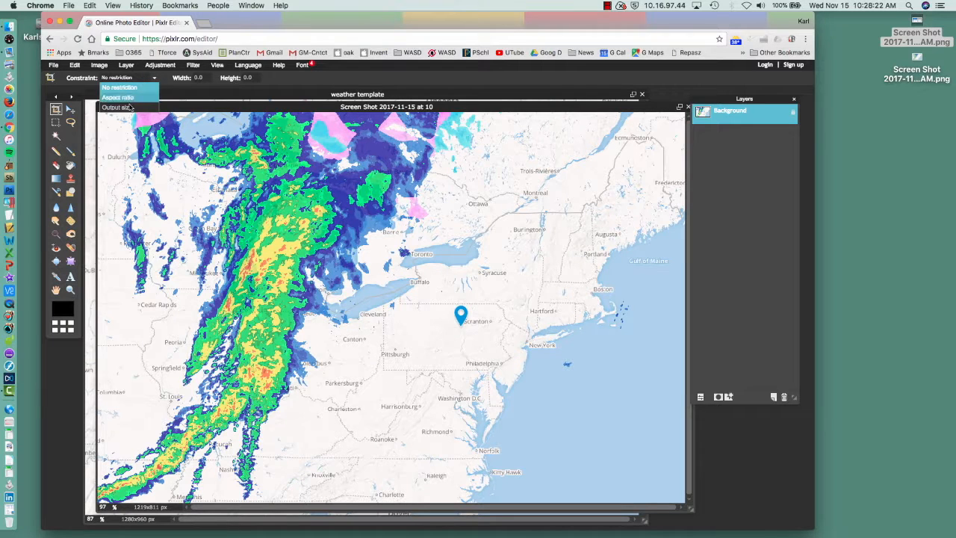
left_click(127, 109)
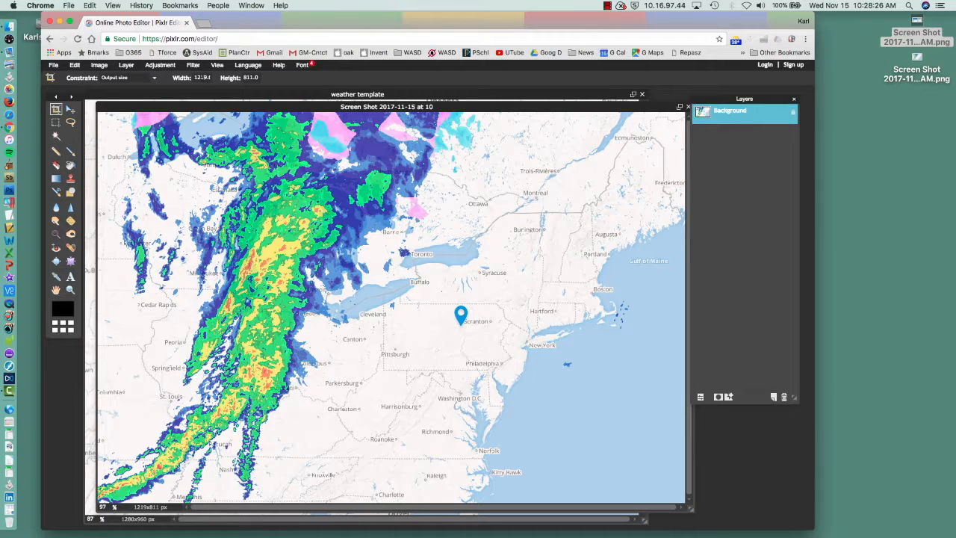
double_click(202, 78)
type("12")
double_click(250, 78)
type("960")
- Crop the radar screenshot to a nearly full-height frame containing the storm band and the Williamsport location marker
left_click_drag(101, 113, 624, 453)
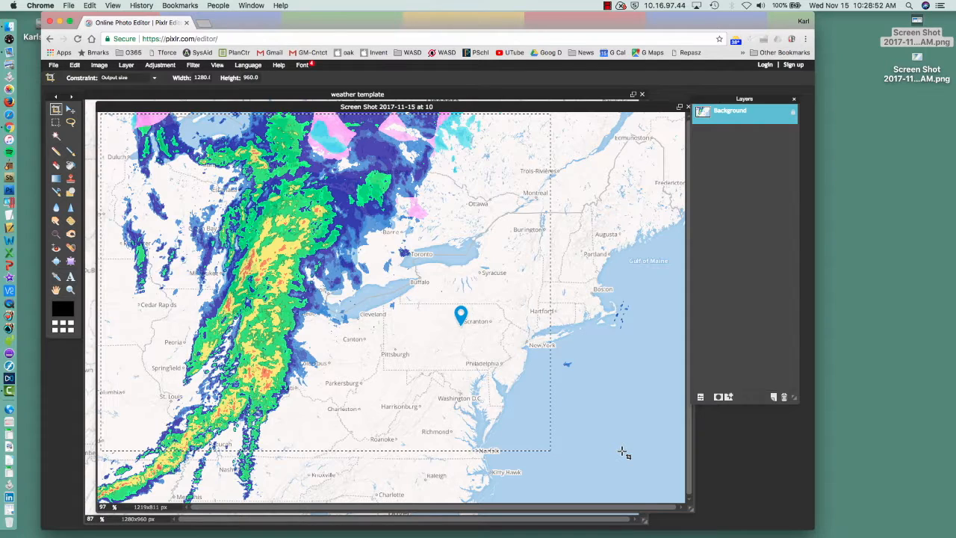
left_click_drag(662, 475, 685, 493)
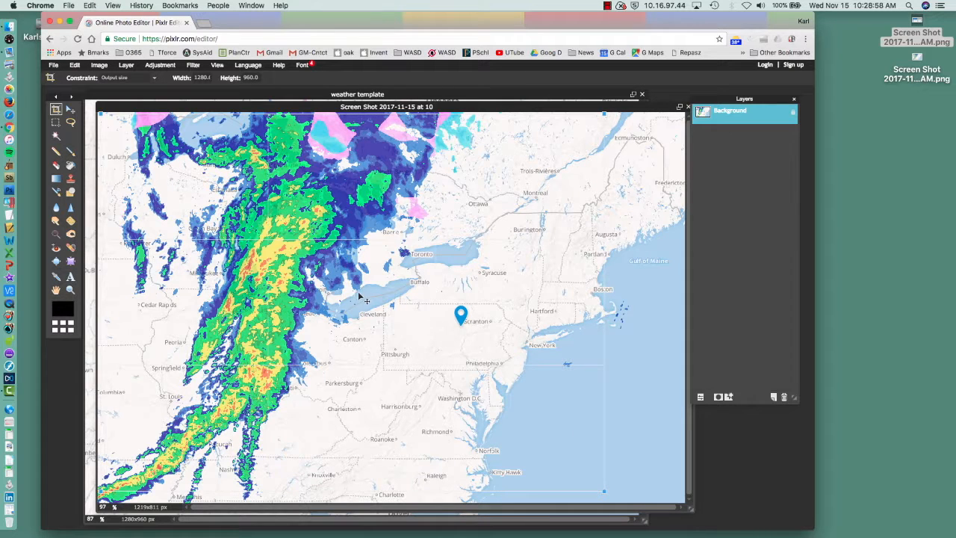
mouse_move(353, 297)
left_mouse_down()
mouse_move(406, 305)
mouse_move(364, 297)
left_mouse_up()
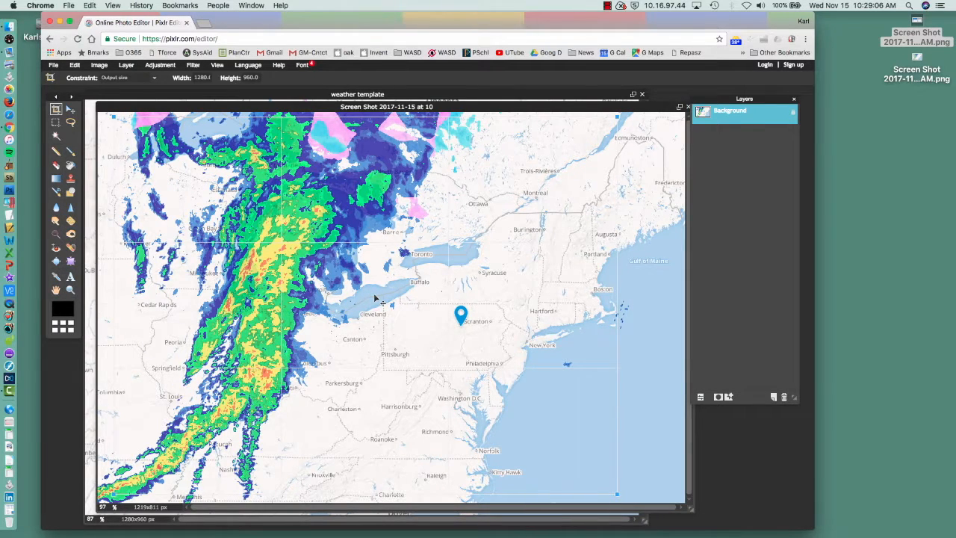
key("Return")
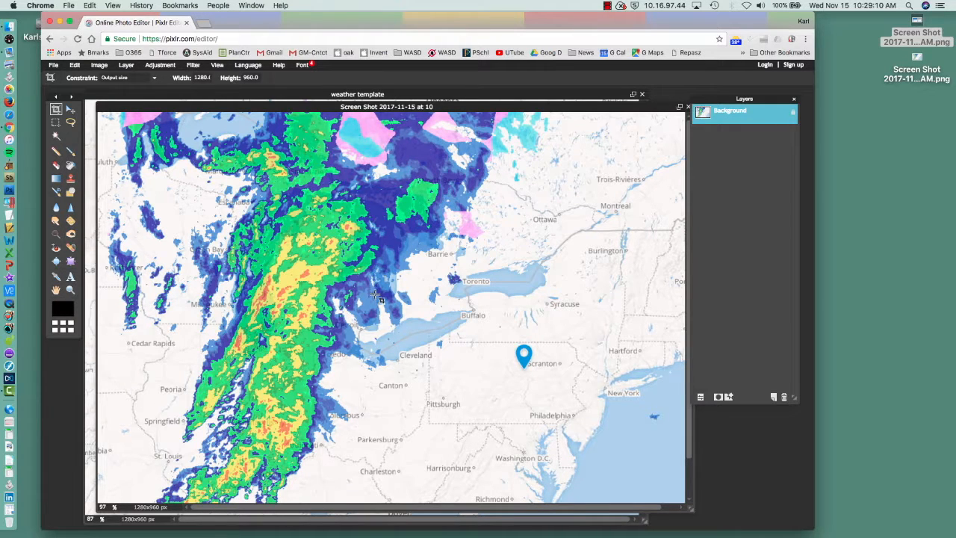
- Copy the entire cropped radar map and close the radar screenshot without saving it
key("super+a")
key("super+c")
left_click(688, 107)
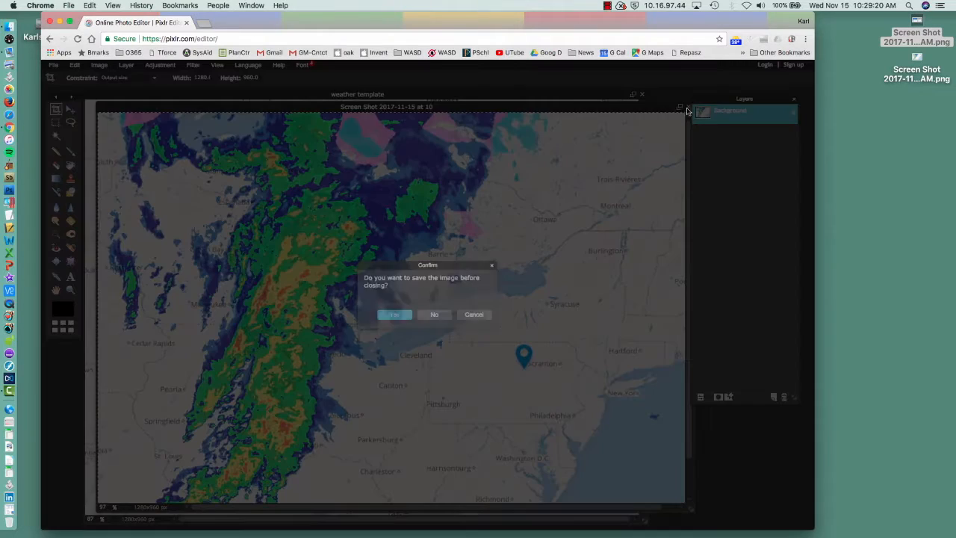
left_click(434, 315)
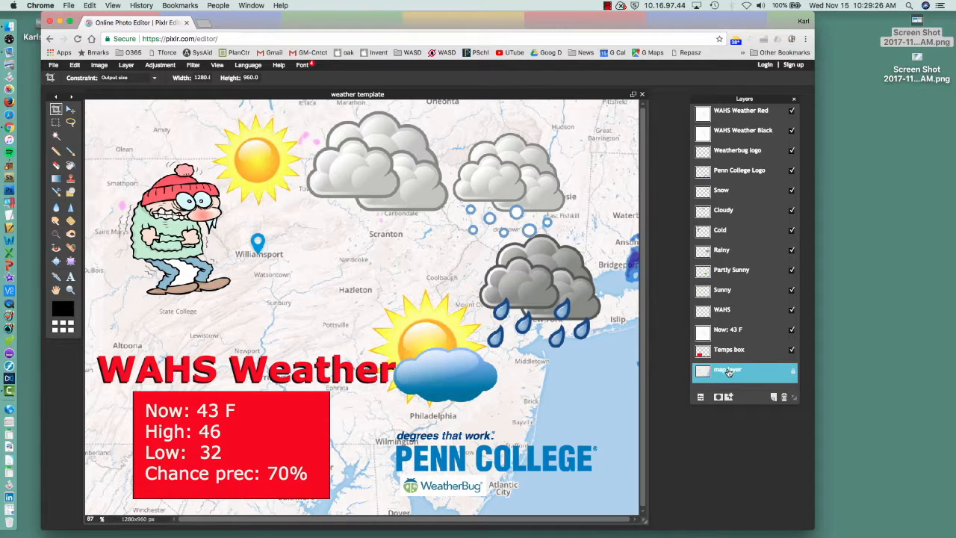
- Paste the radar map into the weather template directly above the map layer and delete the old map layer
left_click(793, 374)
key("super+v")
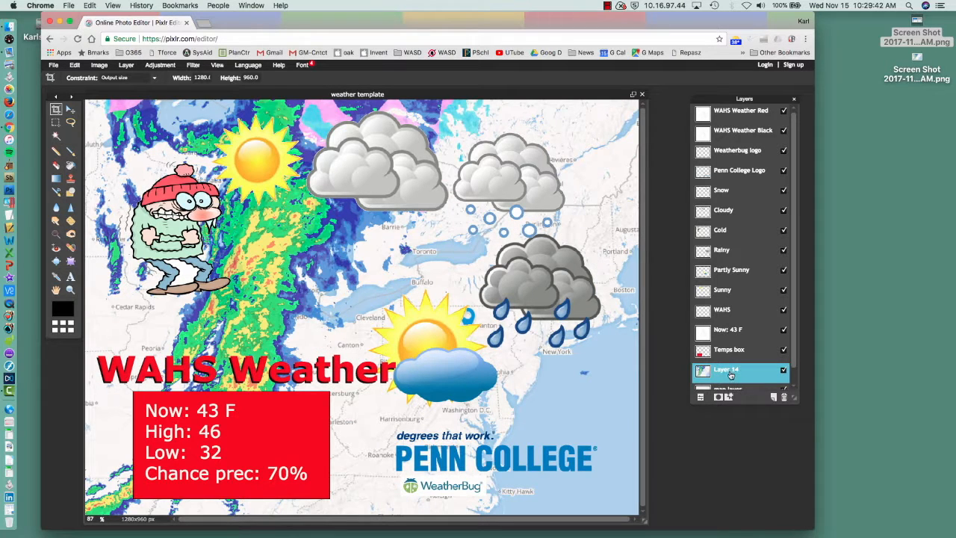
scroll(793, 373, "down", 1)
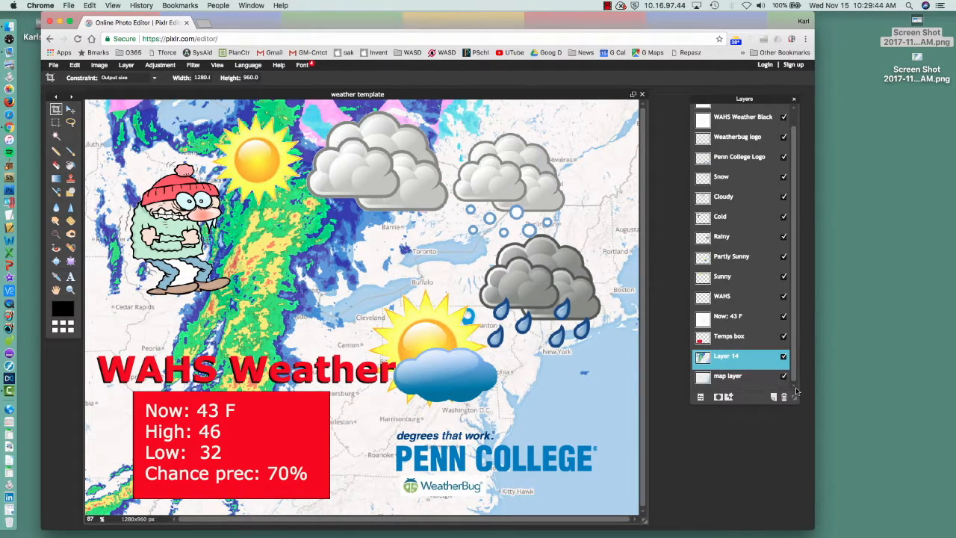
left_click(726, 379)
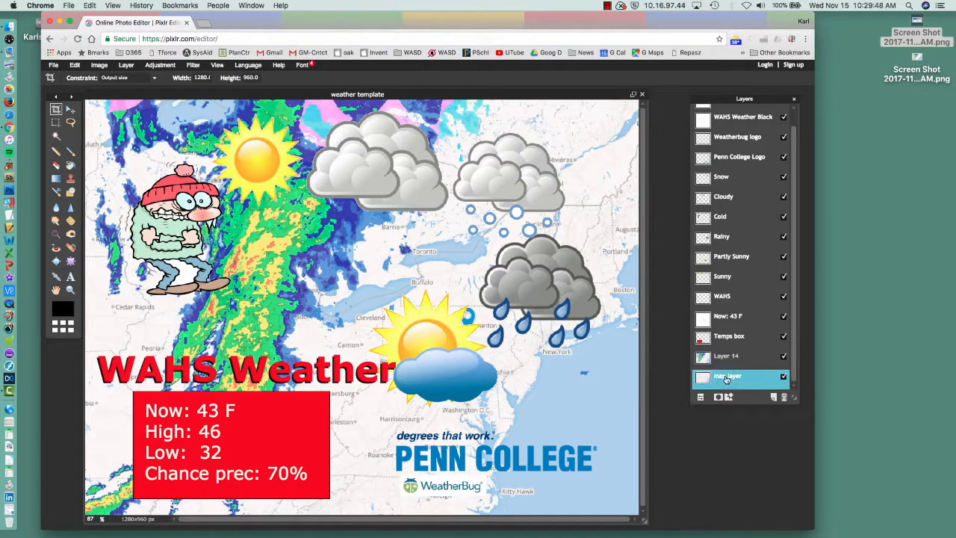
left_click(784, 397)
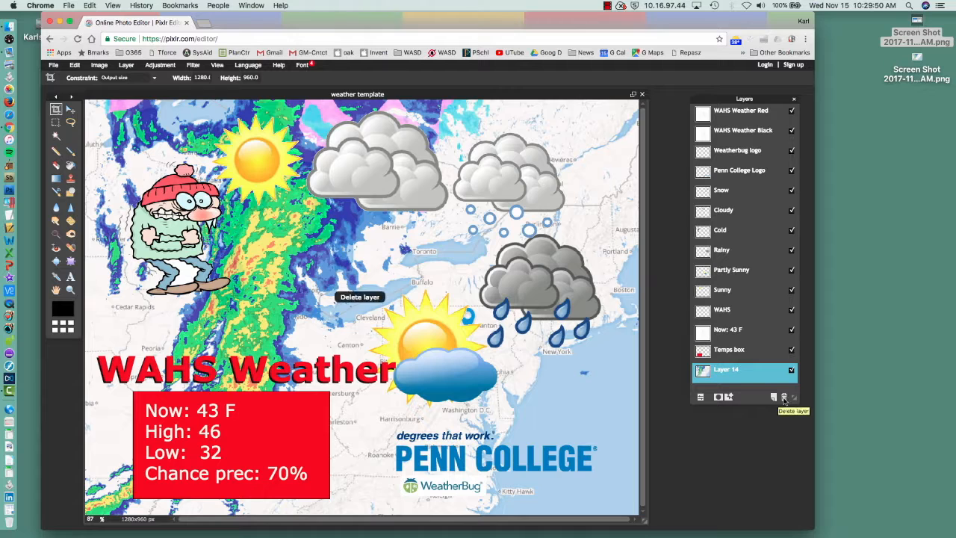
- Rename the pasted radar layer as Map Layer
double_click(728, 372)
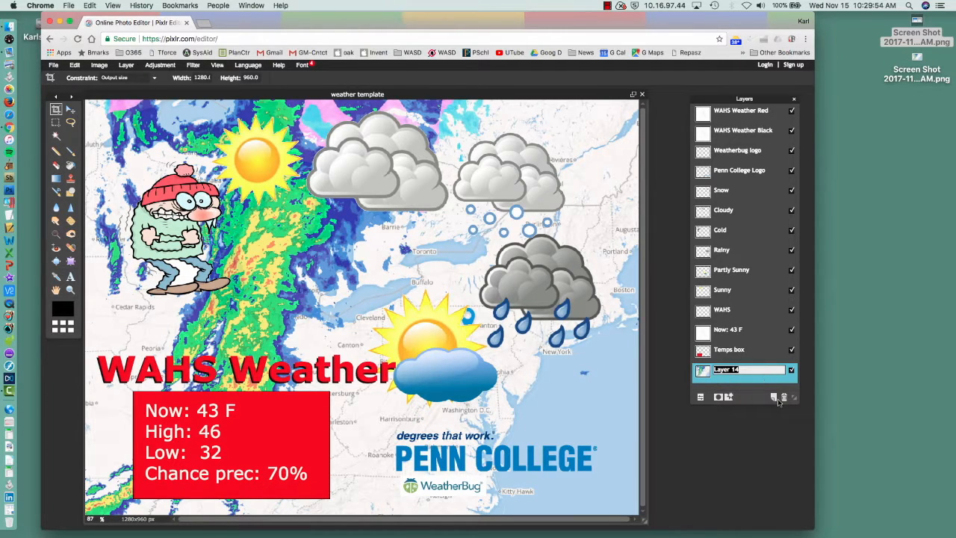
type("Map")
left_click(580, 230)
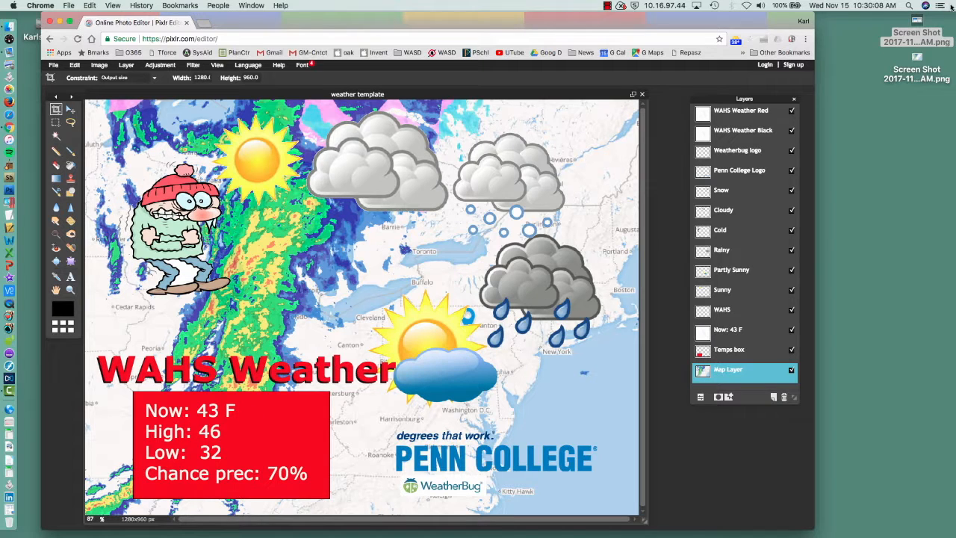
- Open the forecast screenshot ending in "10.25.46 AM.png" from the Desktop and place it beside the editor for reference
double_click(915, 27)
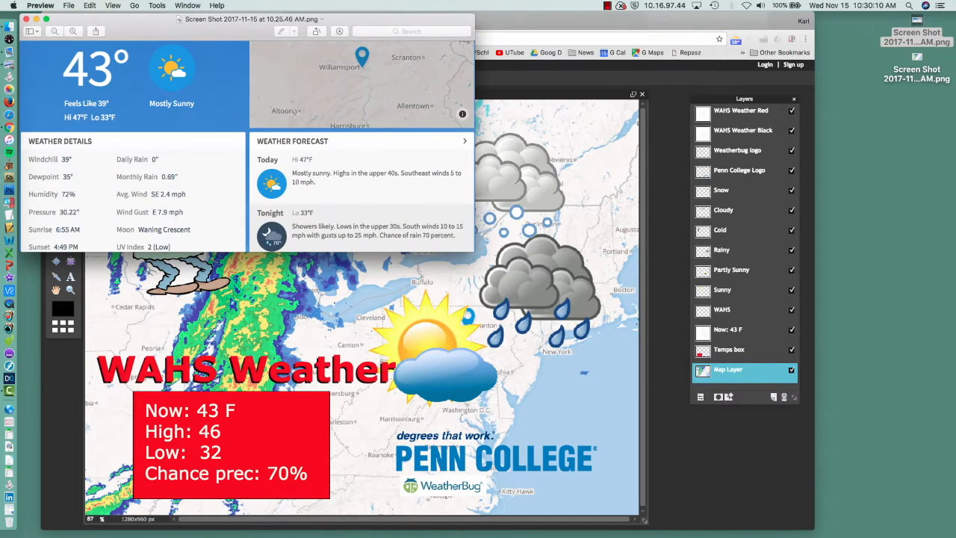
left_click_drag(141, 26, 926, 138)
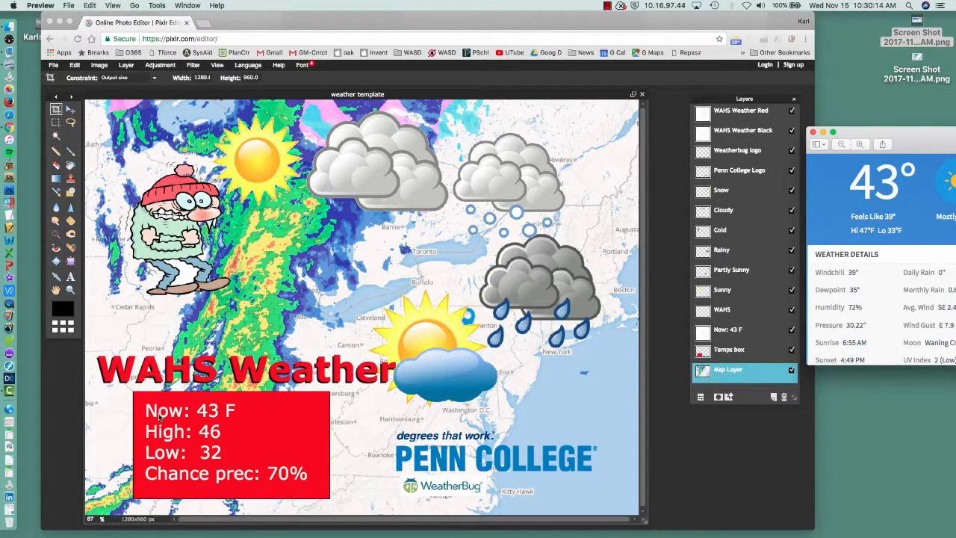
- Edit the temperature text in the red box, setting High to 47 and Low to 33
left_click(723, 331)
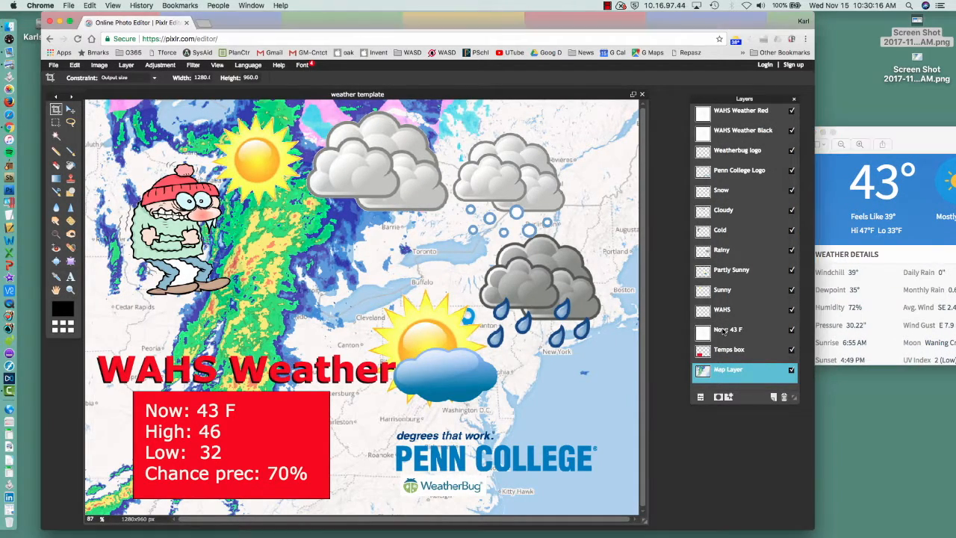
left_click(723, 333)
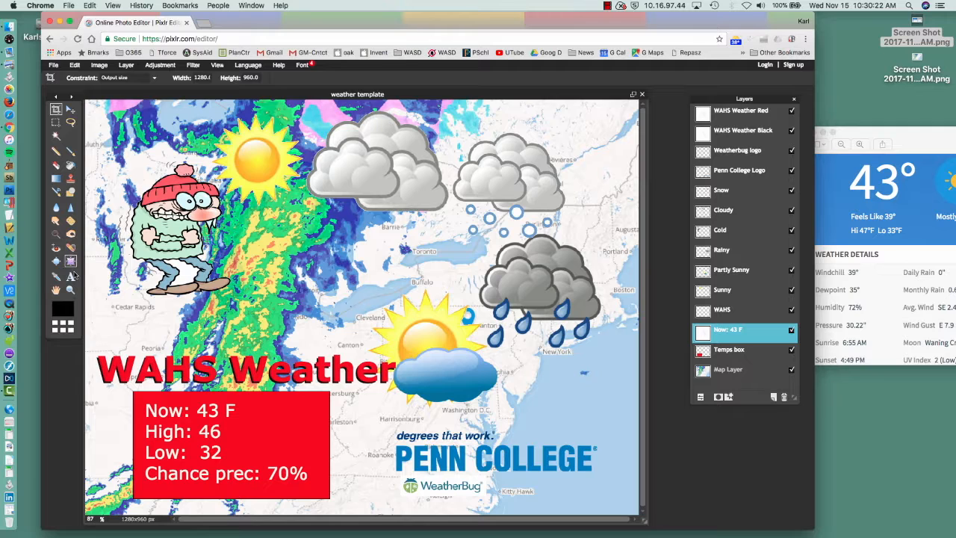
left_click(72, 277)
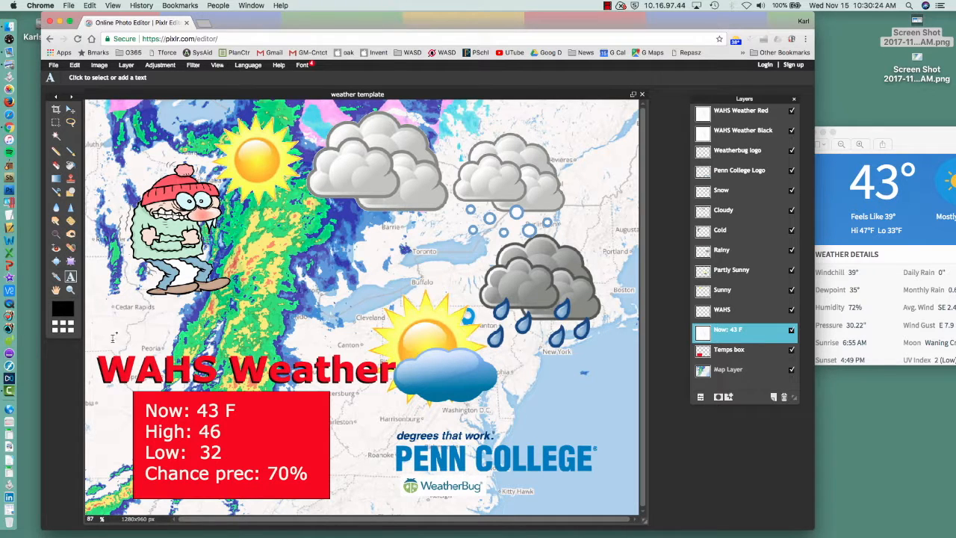
left_click(208, 409)
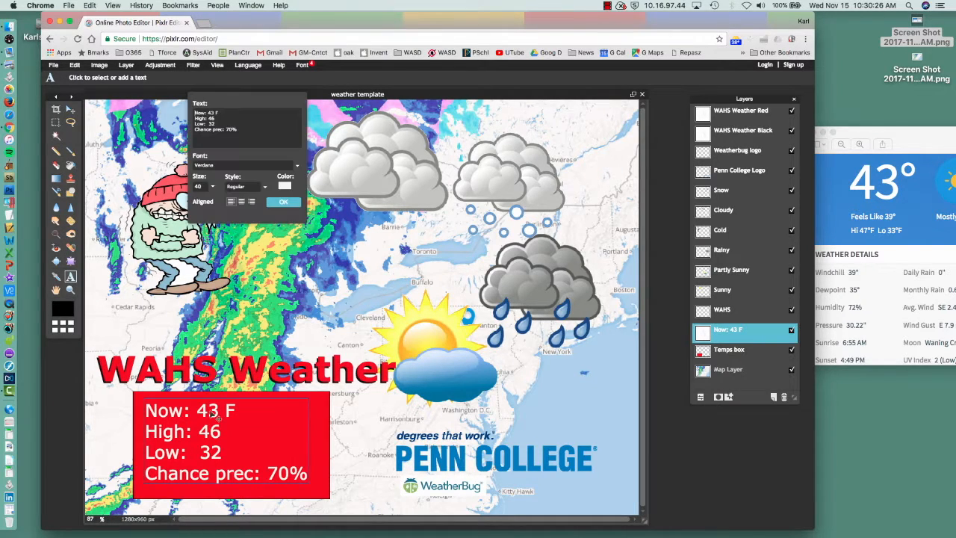
left_click_drag(313, 146, 444, 230)
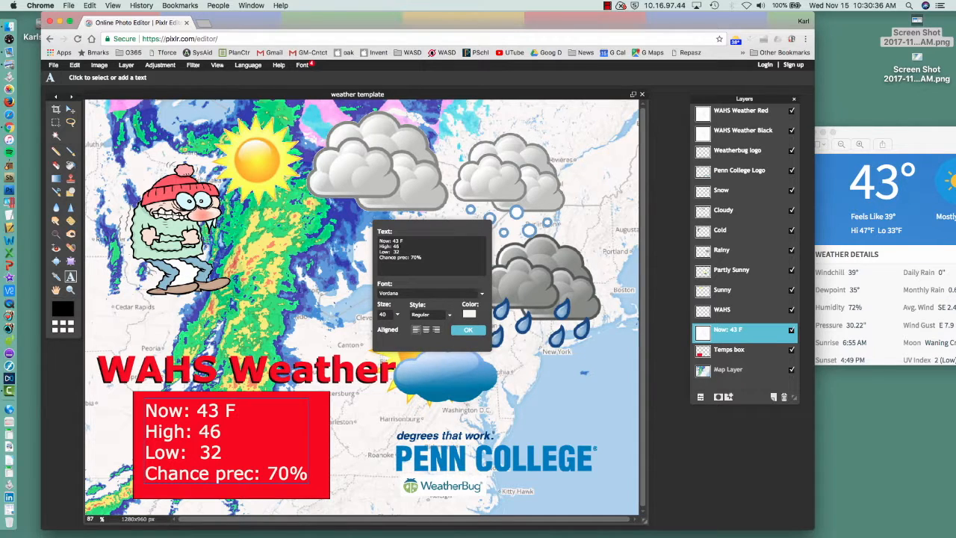
key("BackSpace")
key("BackSpace")
type("3")
- Check the current sky conditions in the forecast screenshot, close it, and apply the edited temperature text
left_click(926, 168)
left_click_drag(927, 138, 623, 128)
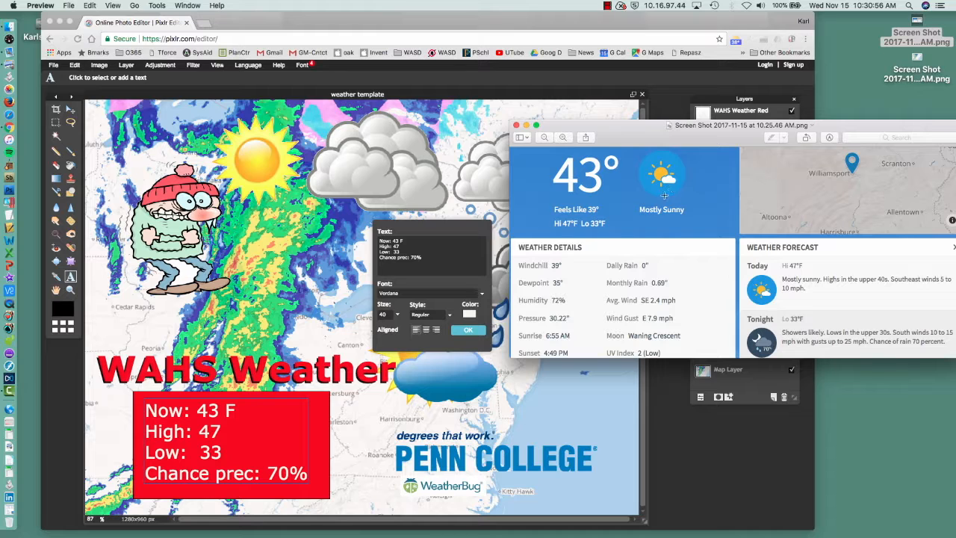
left_click_drag(649, 134, 910, 139)
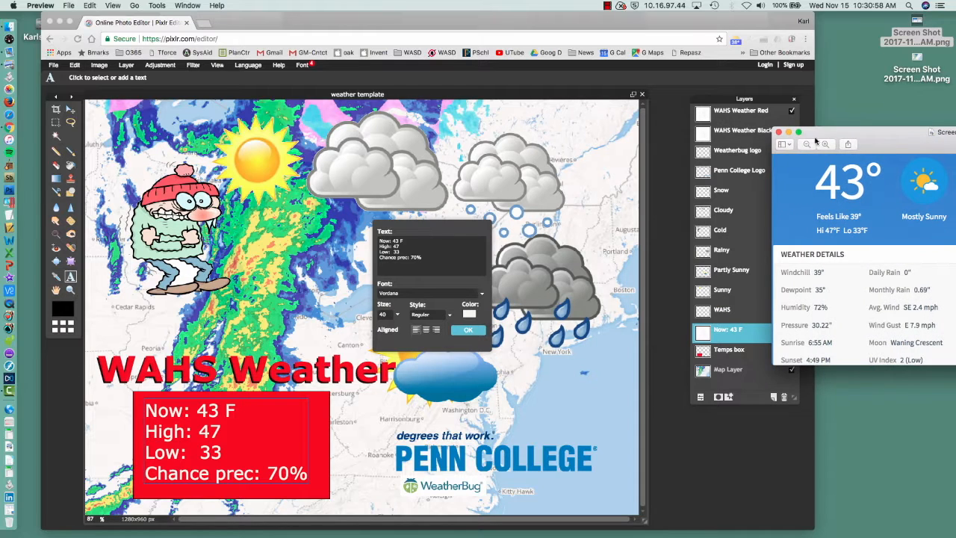
left_click(777, 131)
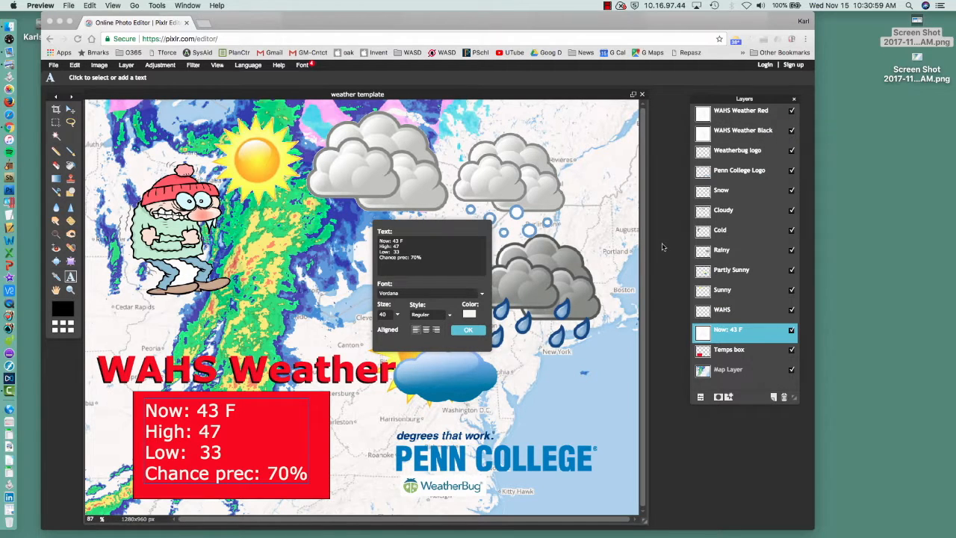
left_click(472, 331)
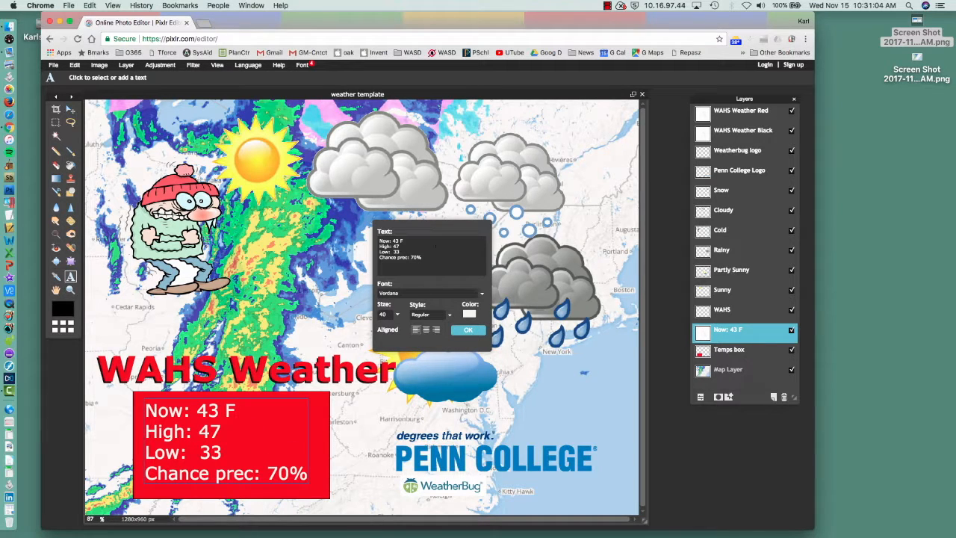
left_click(470, 330)
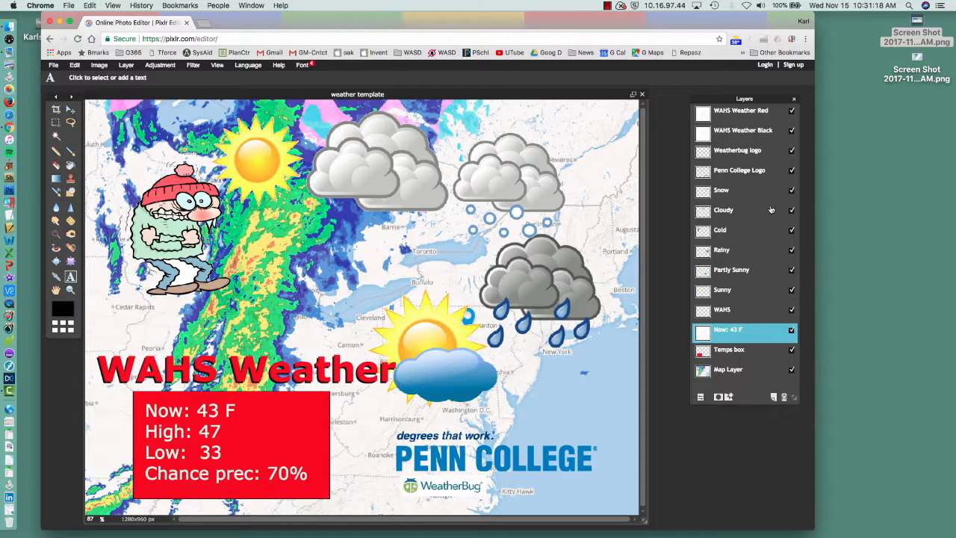
- Hide the Snow, Cloudy, Cold, Rainy and Sunny layers, leaving only the Partly Sunny weather icon
left_click(791, 191)
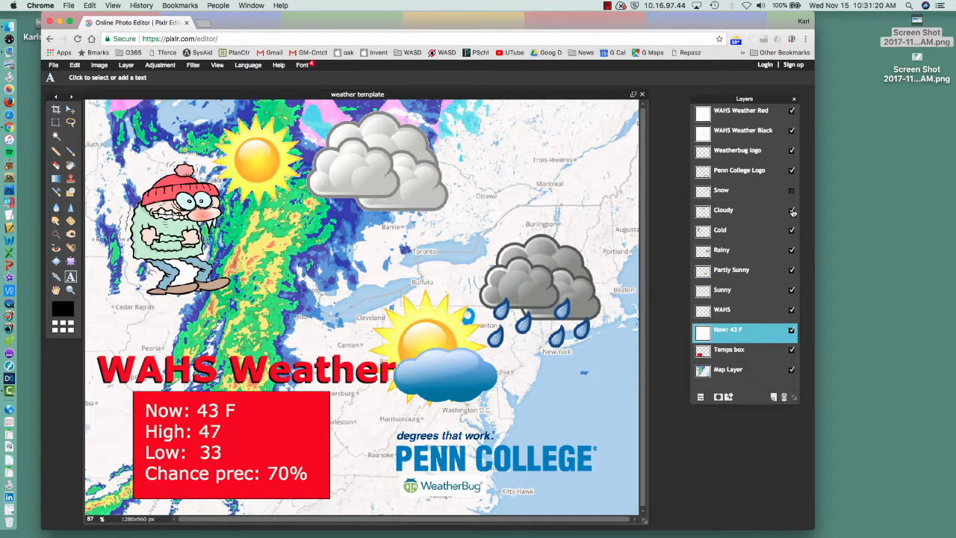
left_click(793, 213)
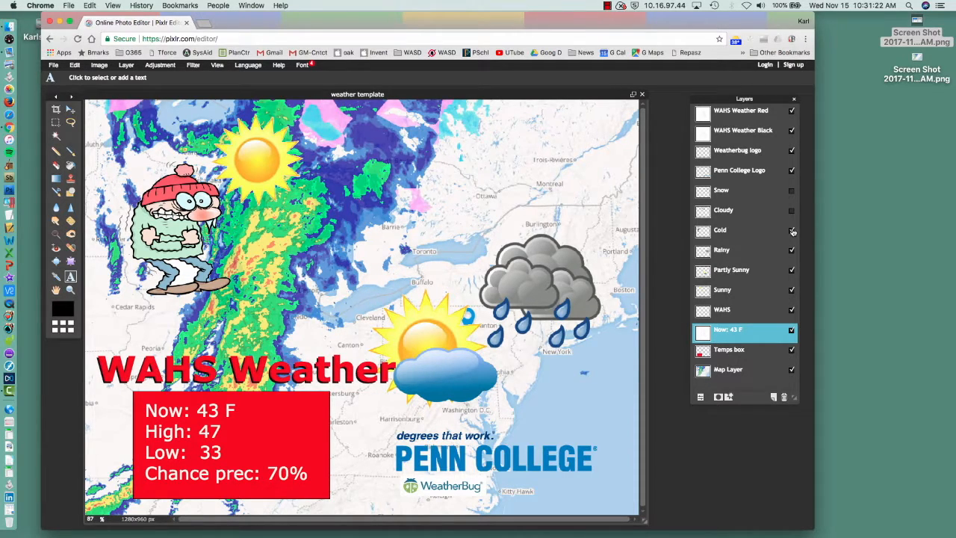
left_click(791, 231)
left_click(792, 251)
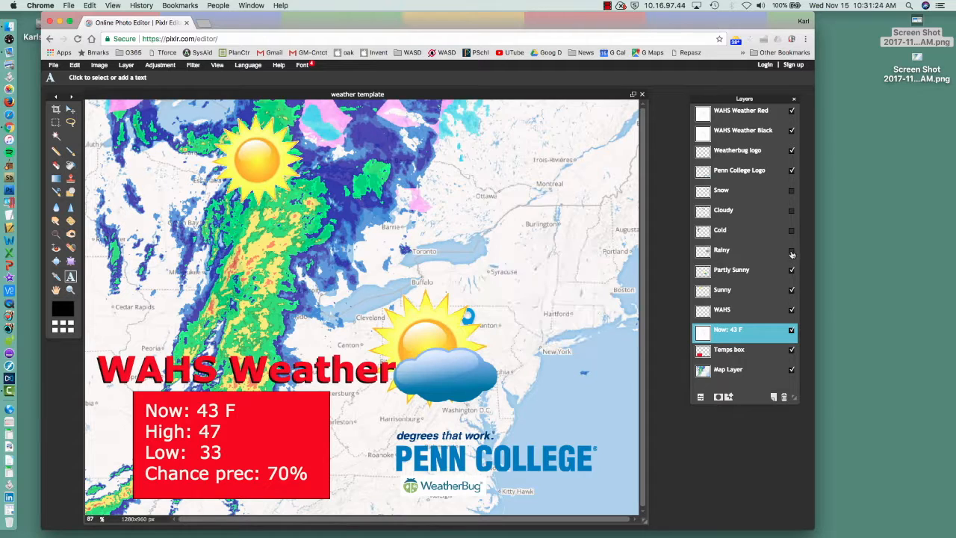
left_click(791, 291)
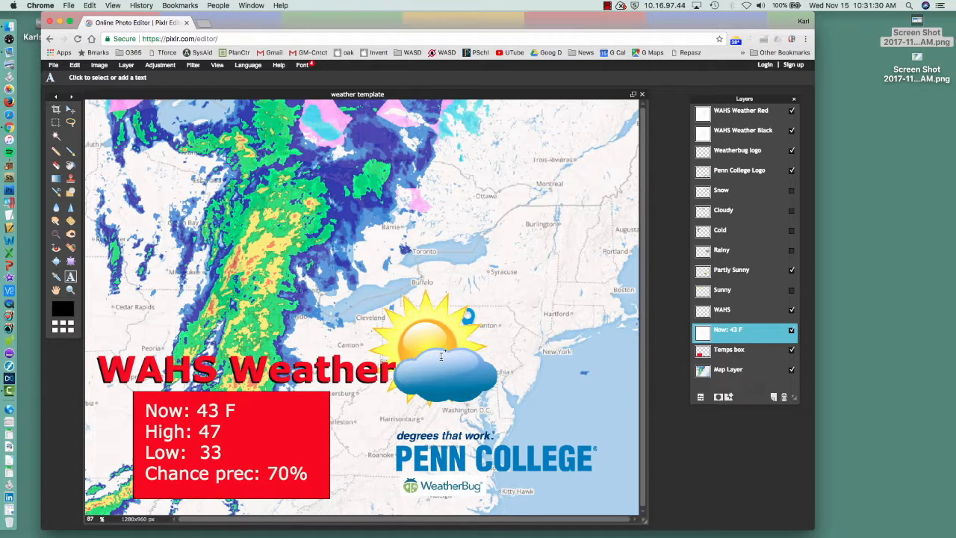
- Move the Partly Sunny icon up and to the right so it sits northeast of the blue location marker
left_click(731, 272)
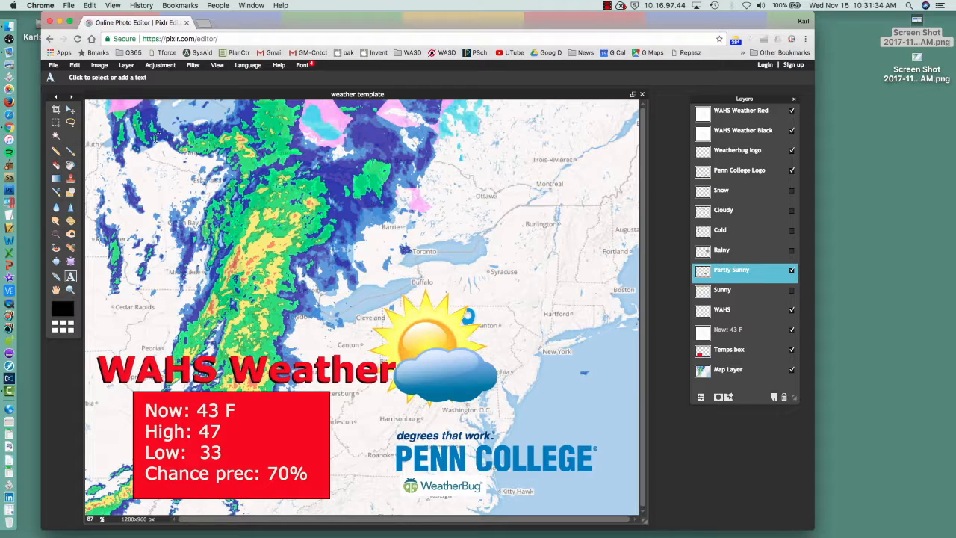
left_click(70, 109)
left_click_drag(508, 319, 596, 224)
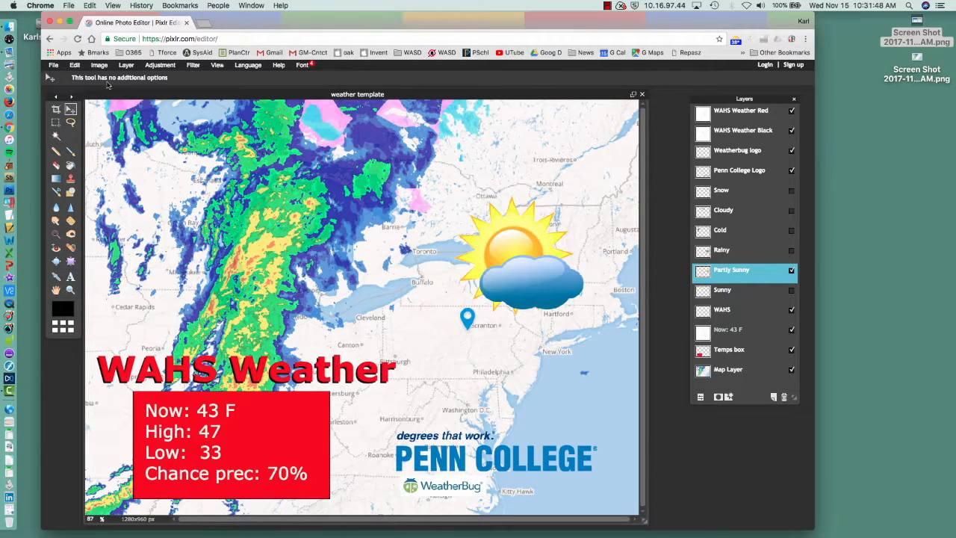
- Save the finished weather image to the Desktop as 11-15-17 in JPEG format with quality 100
left_click(53, 66)
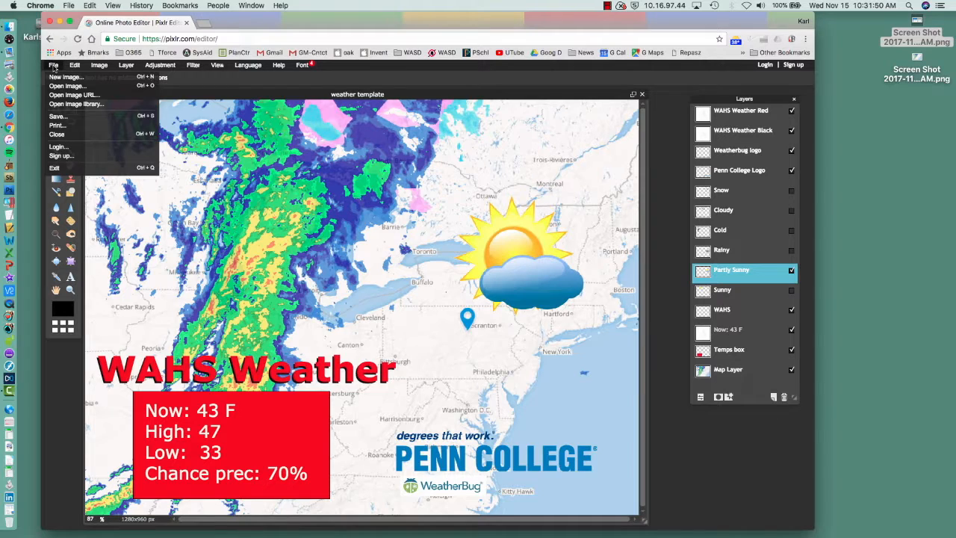
left_click(58, 116)
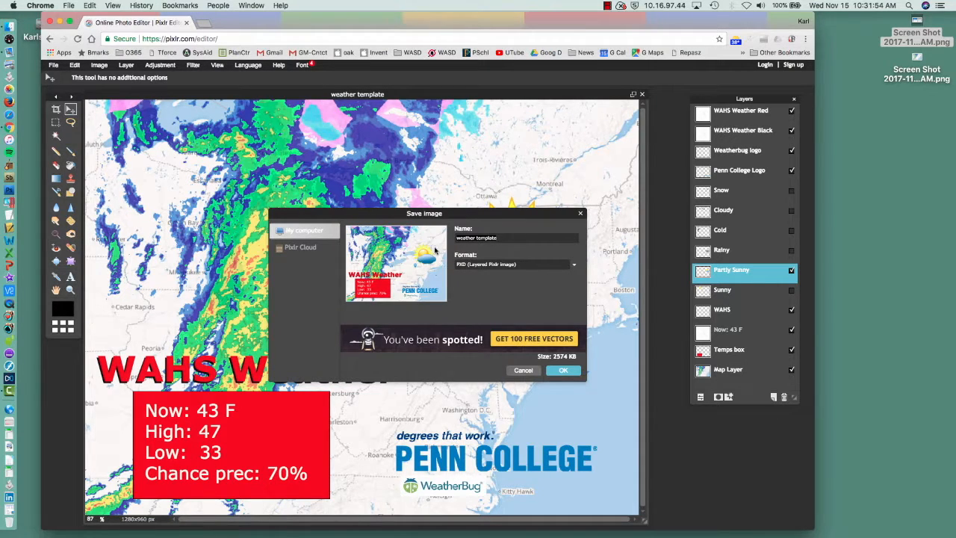
type("11-15-17")
left_click(497, 264)
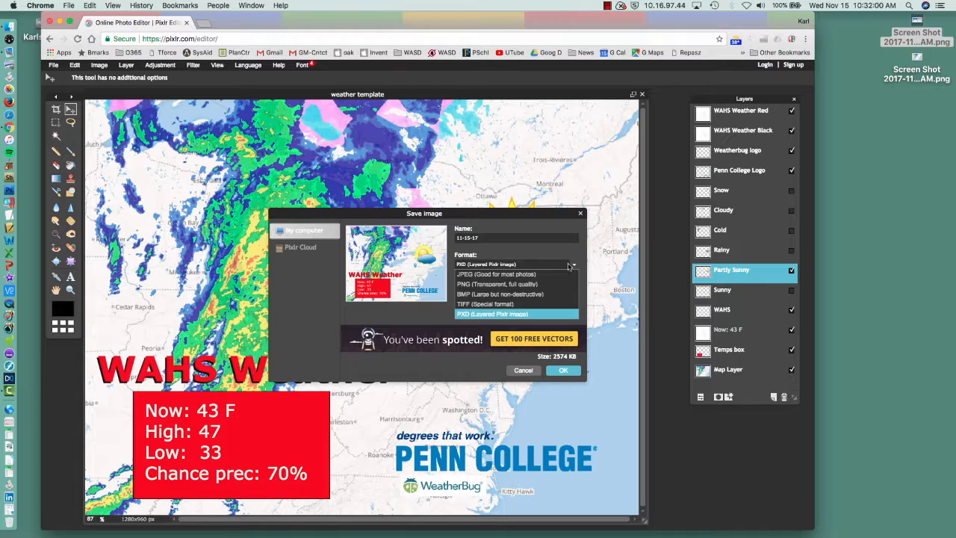
left_click(481, 274)
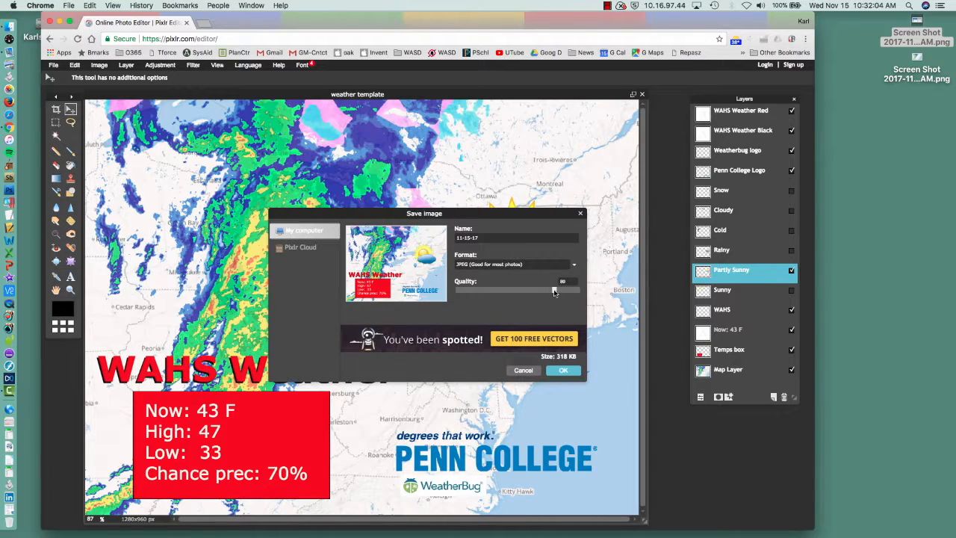
left_click_drag(567, 292, 587, 294)
left_click(564, 370)
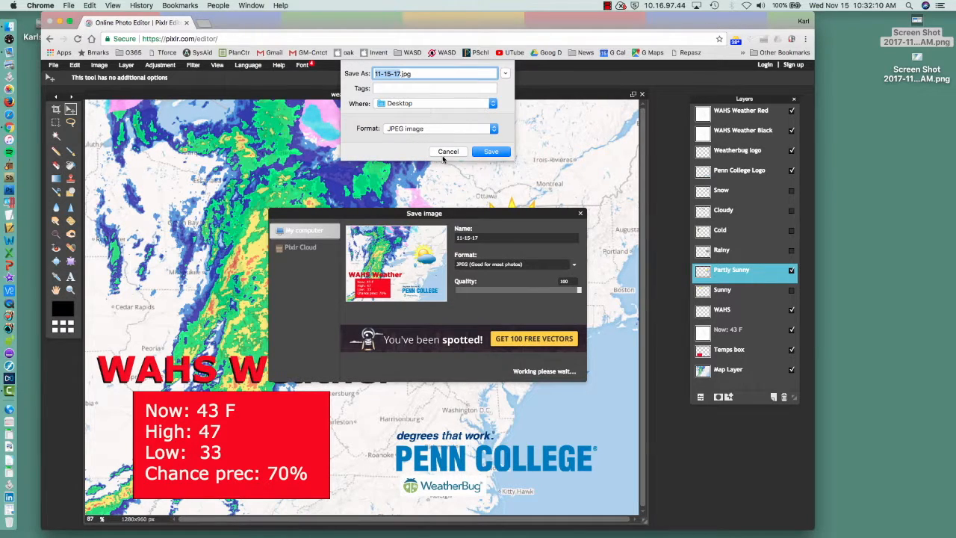
left_click(491, 151)
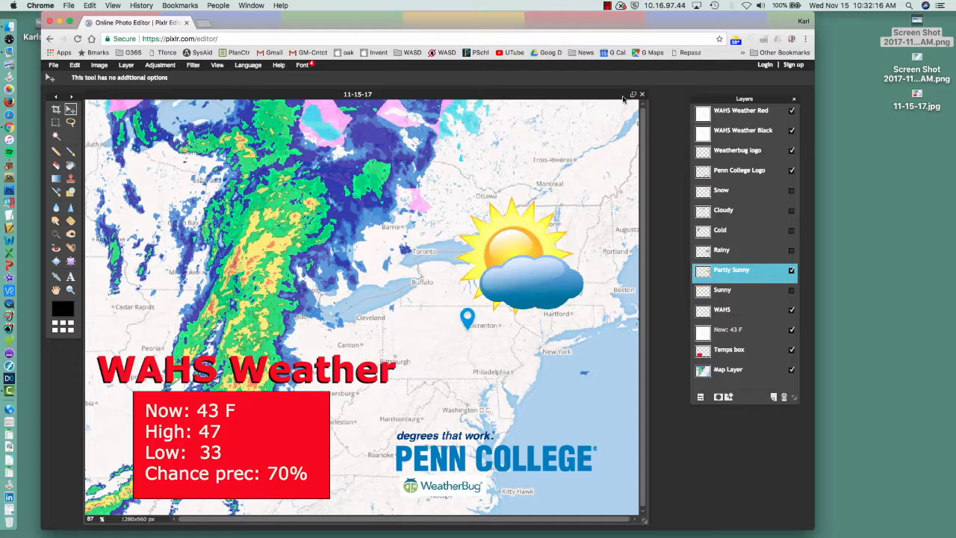
- Open 11-15-17.jpg from the Desktop and reposition its window to review the saved weather graphic
left_click(916, 95)
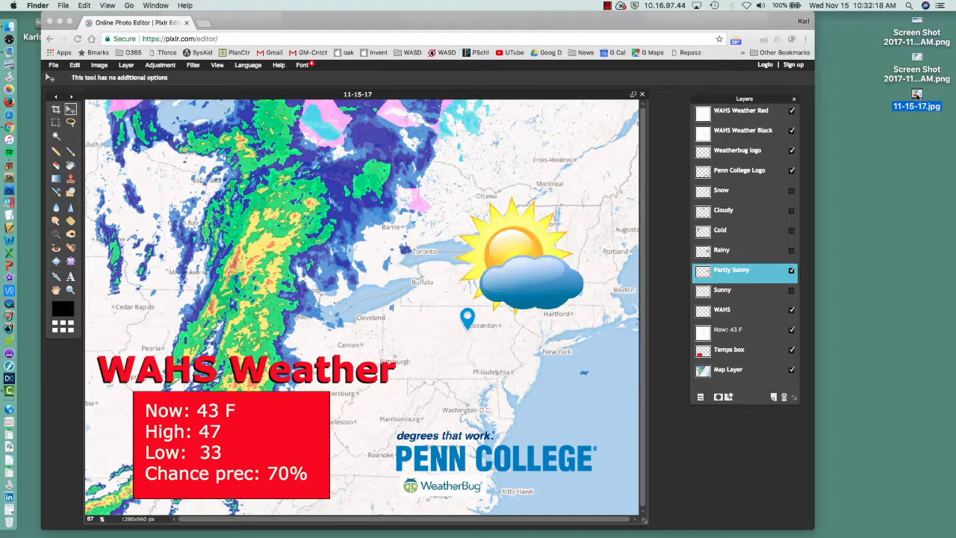
double_click(917, 97)
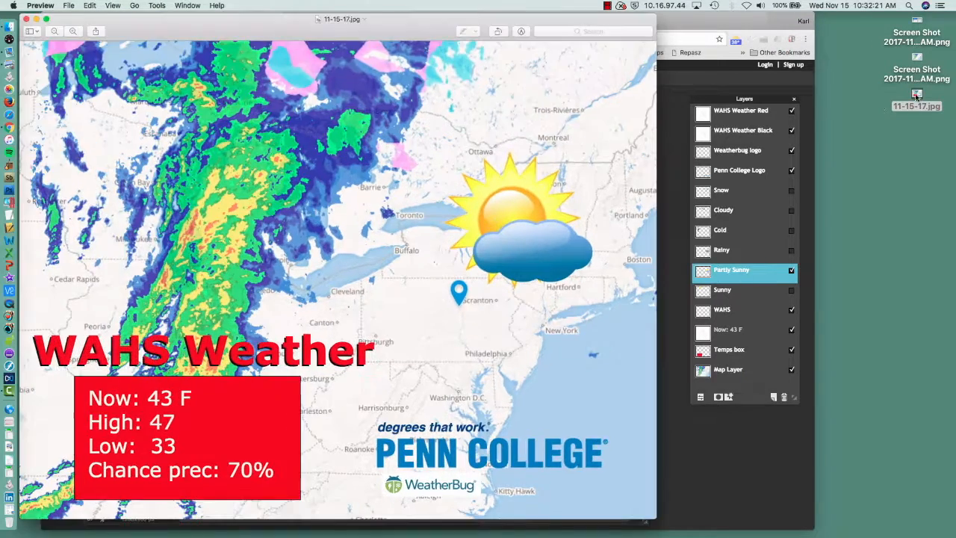
left_click_drag(397, 19, 590, 25)
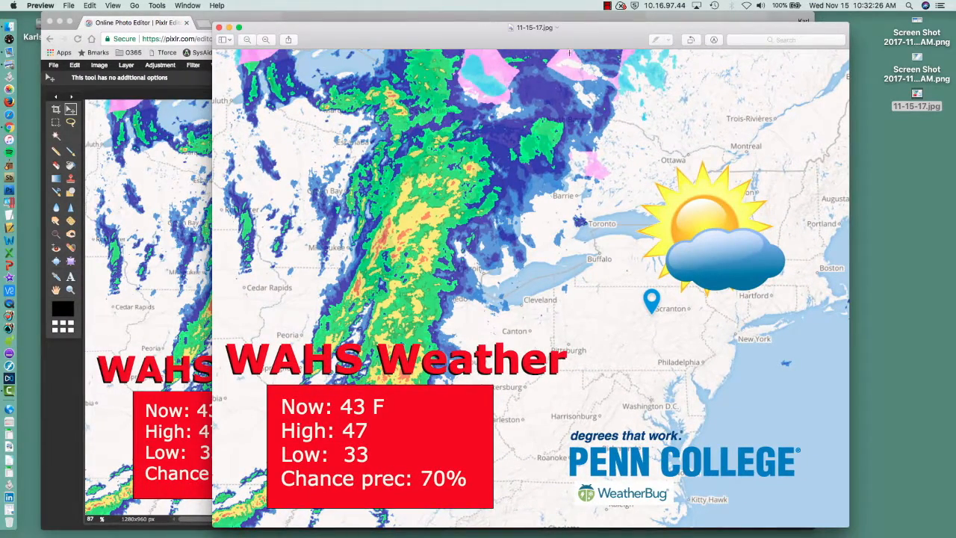